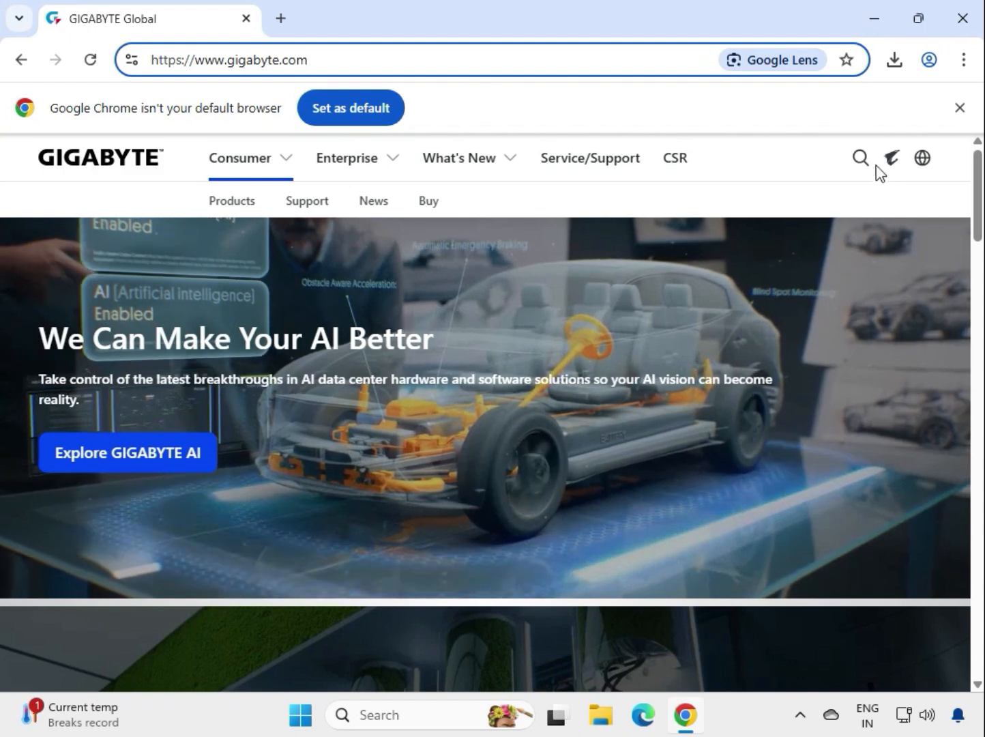
Search the GIGABYTE site for "B760M H DDR4"
left_click(858, 160)
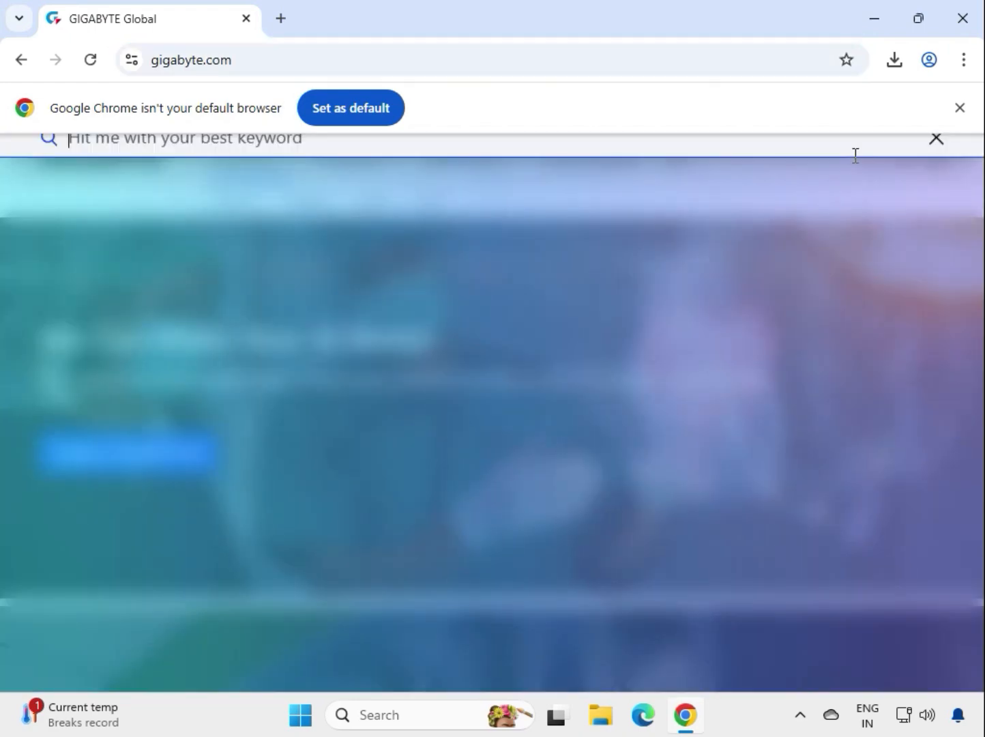
key("Caps_Lock")
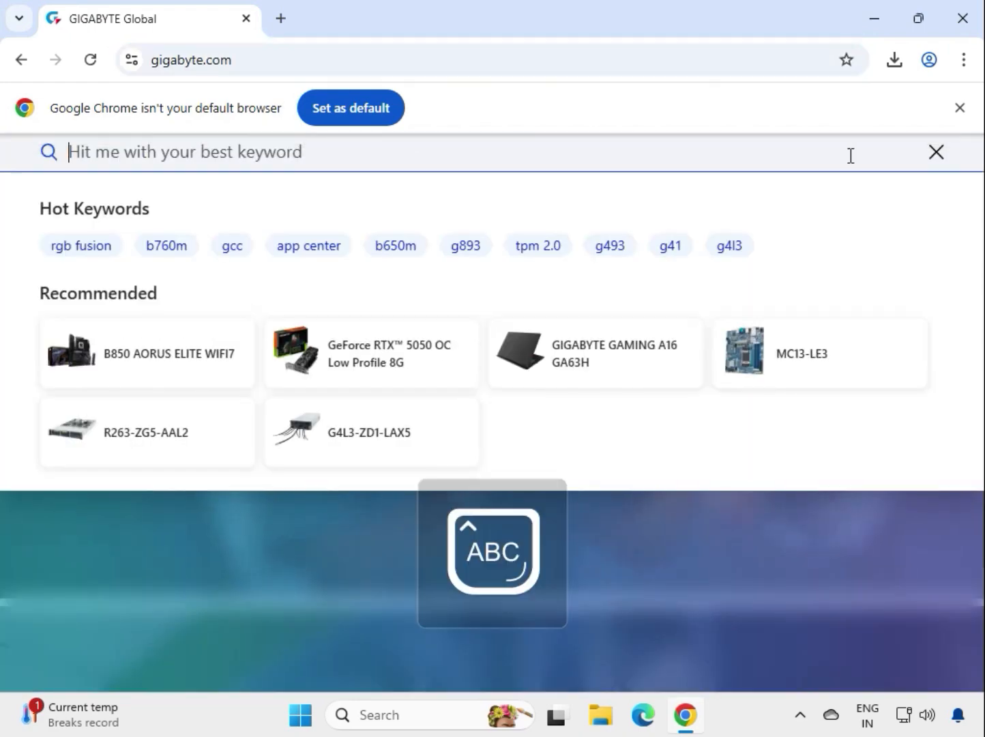
type("B")
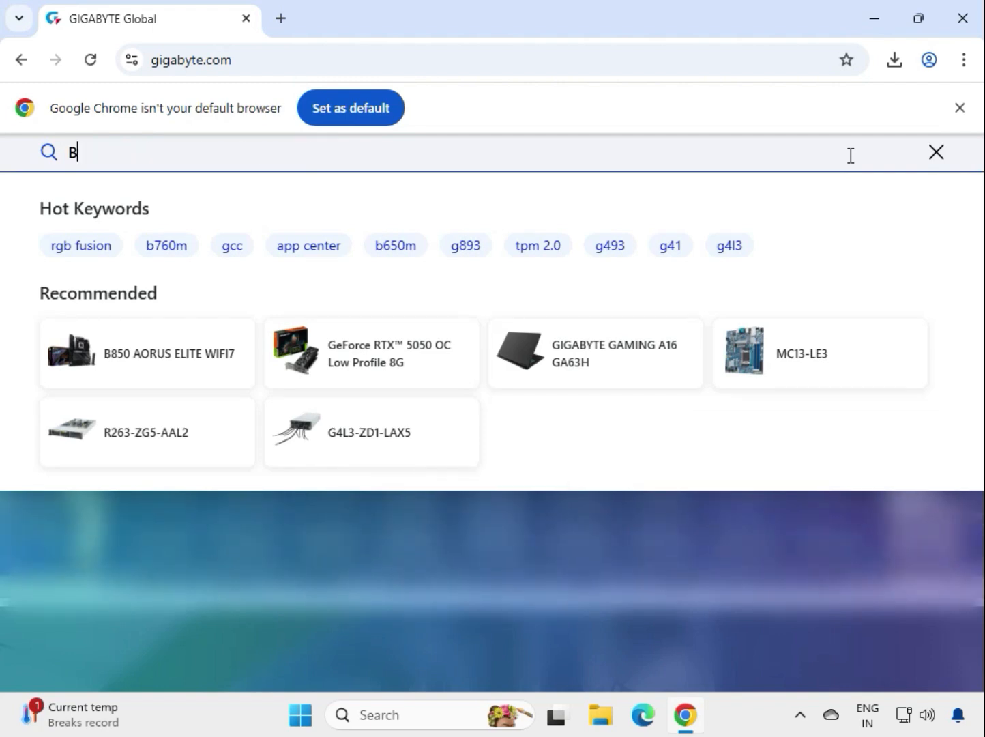
type("760")
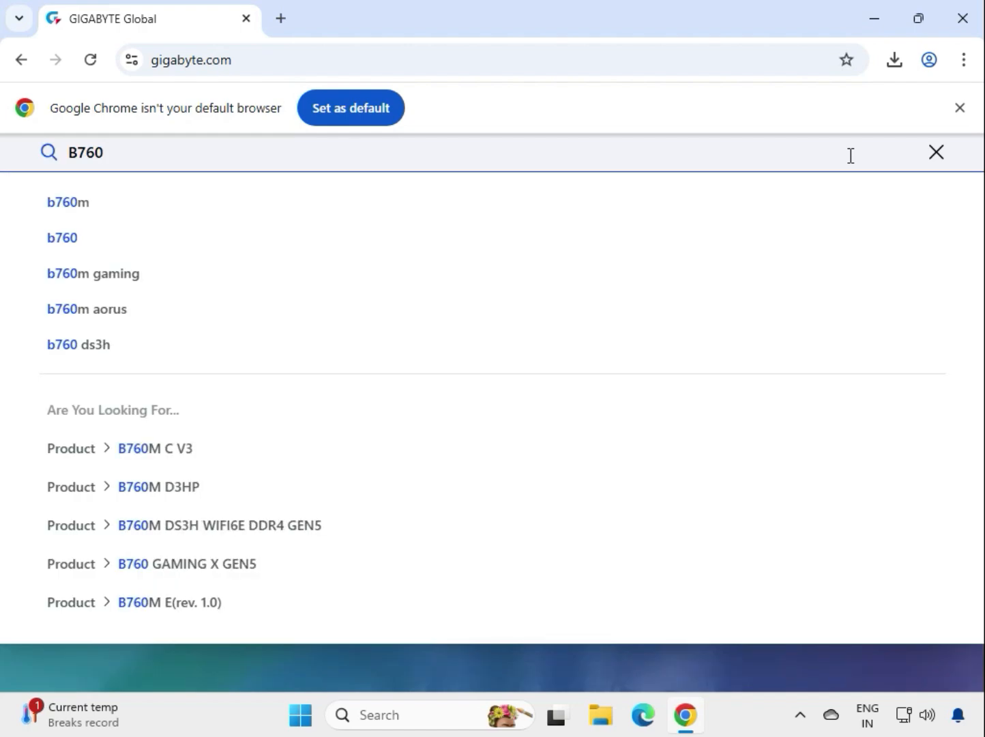
type("M H")
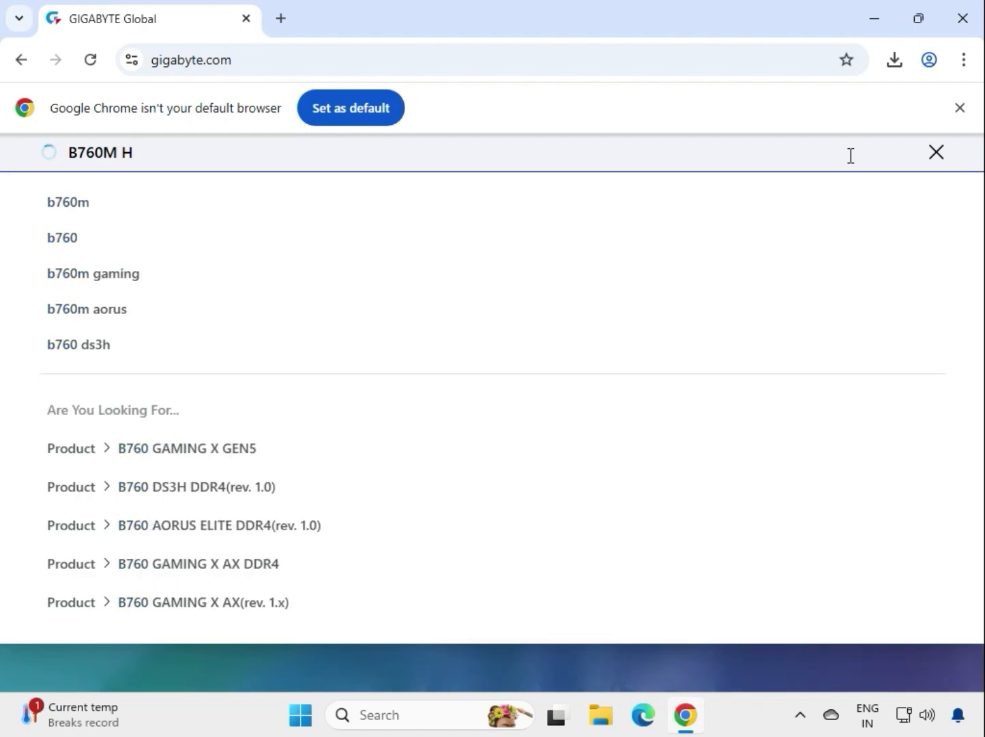
type("DDR")
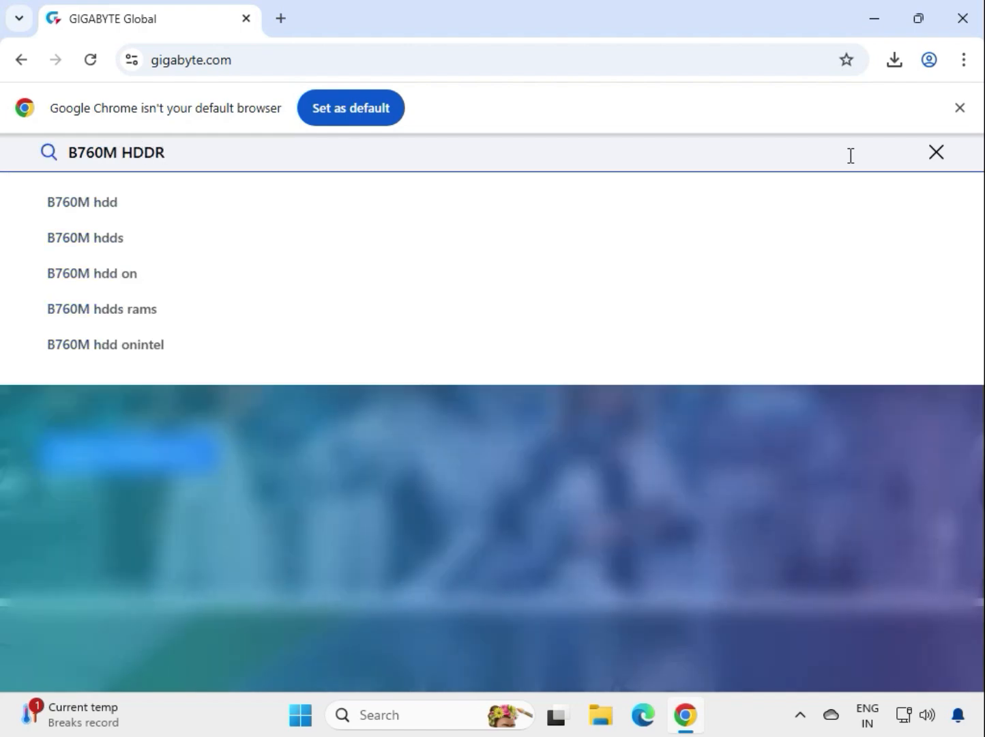
type("4")
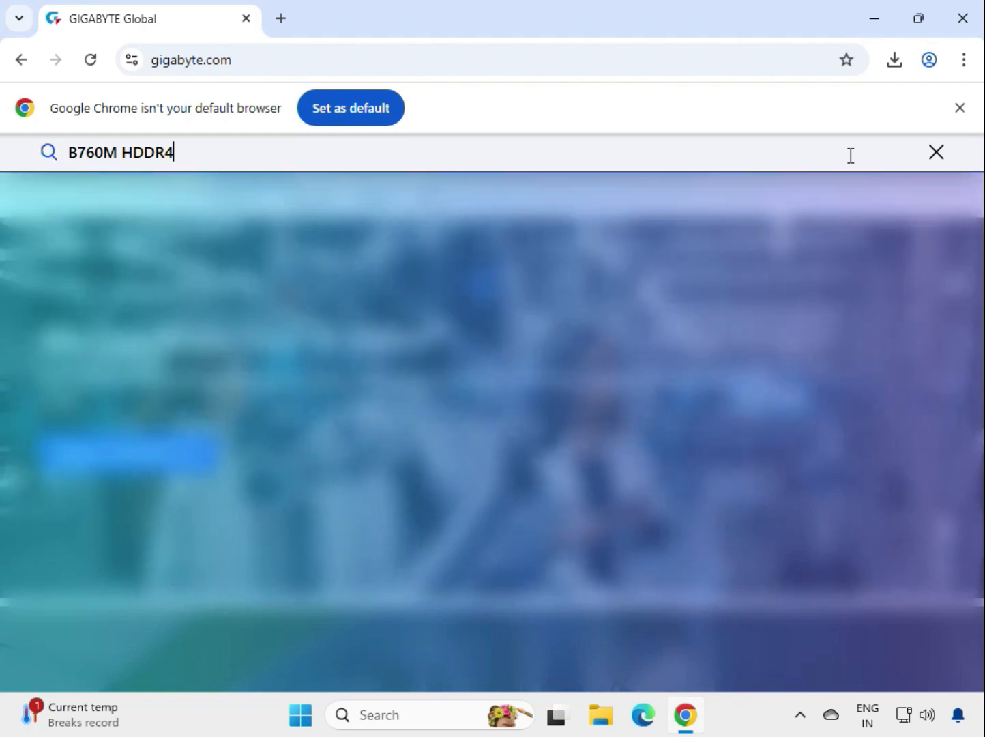
key("Left")
key("Left")
key("Left")
key("Left")
key("Left")
key("Left")
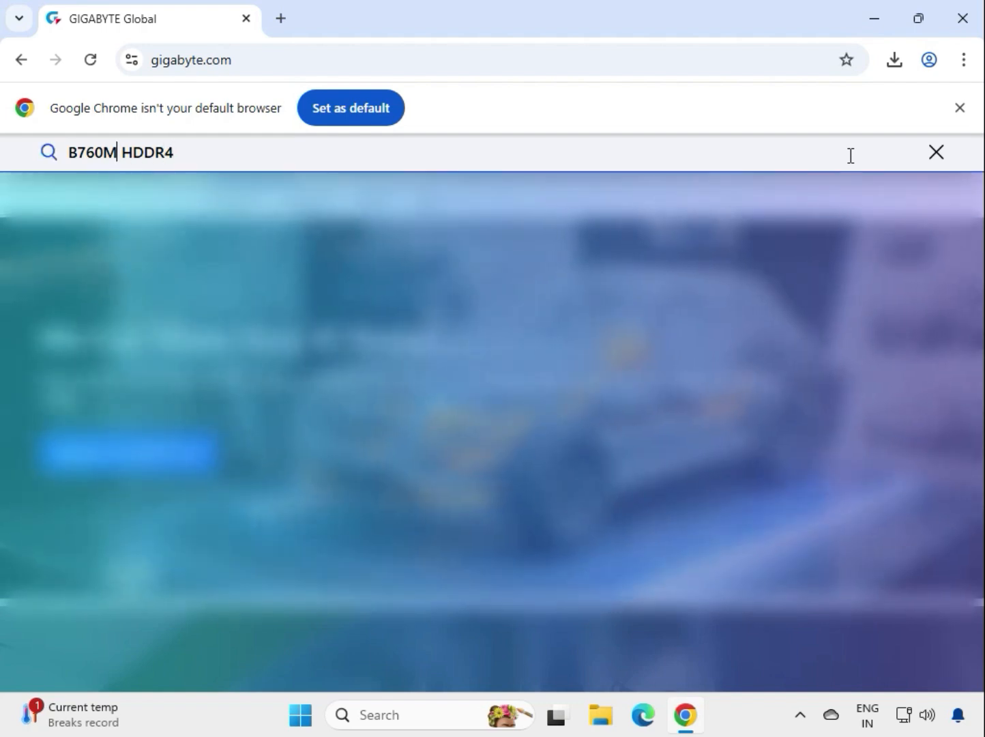
key("Right")
key("Right")
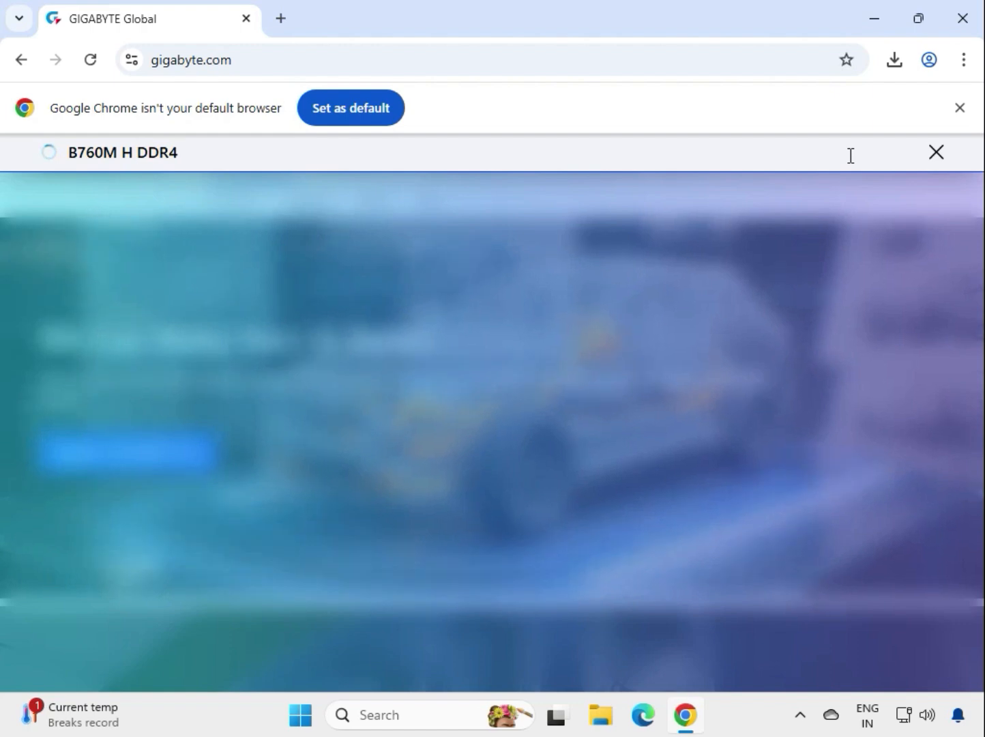
key("Return")
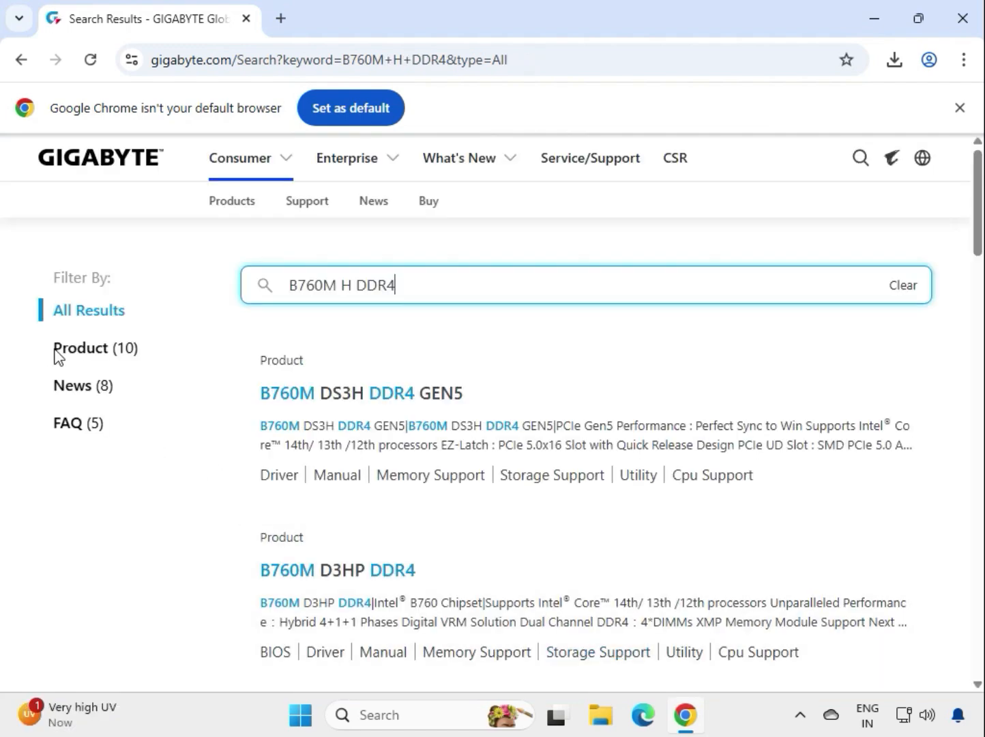
Filter the search results to products and open the B760M H DDR4 (rev. 1.0) motherboard page
left_click(81, 347)
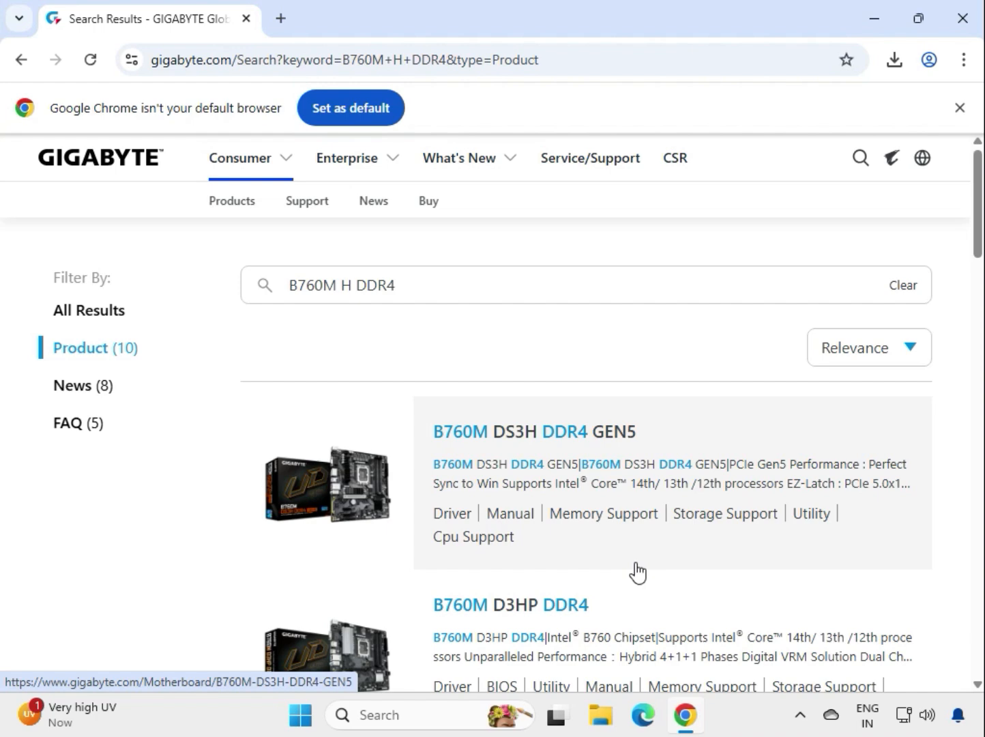
scroll(637, 572, "down", 10)
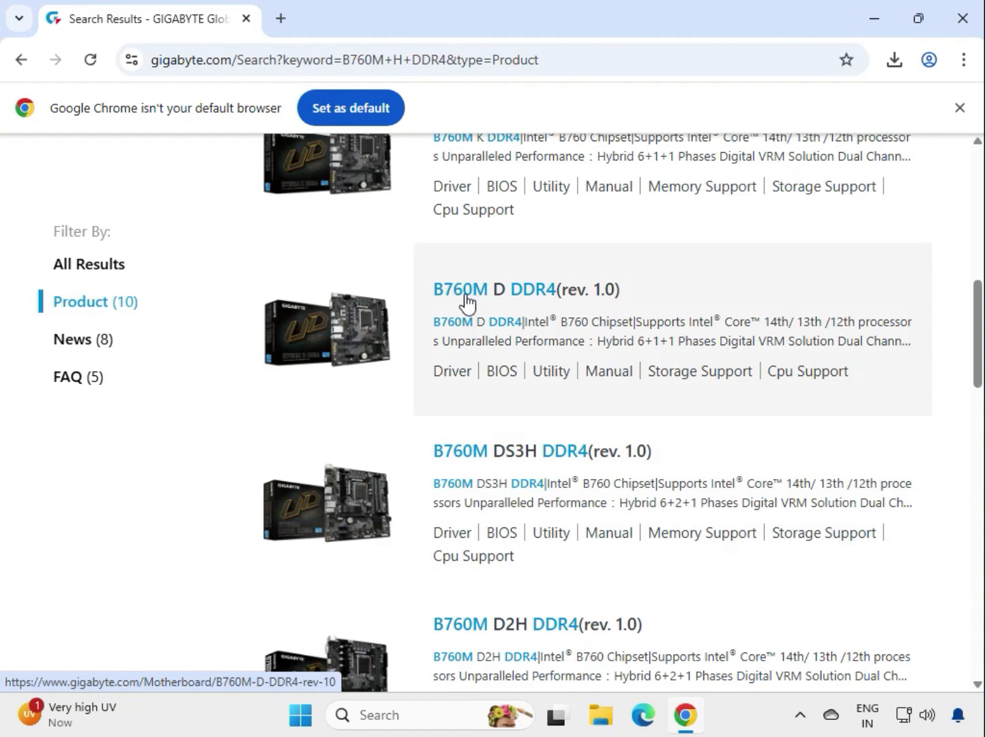
scroll(545, 520, "down", 4)
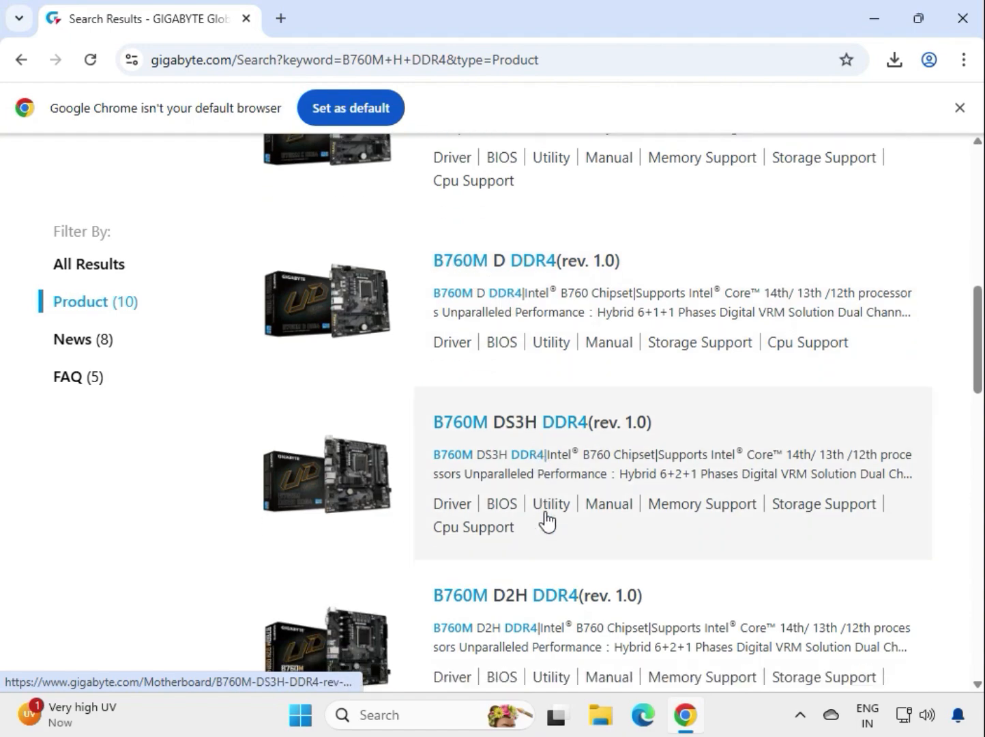
scroll(546, 520, "down", 7)
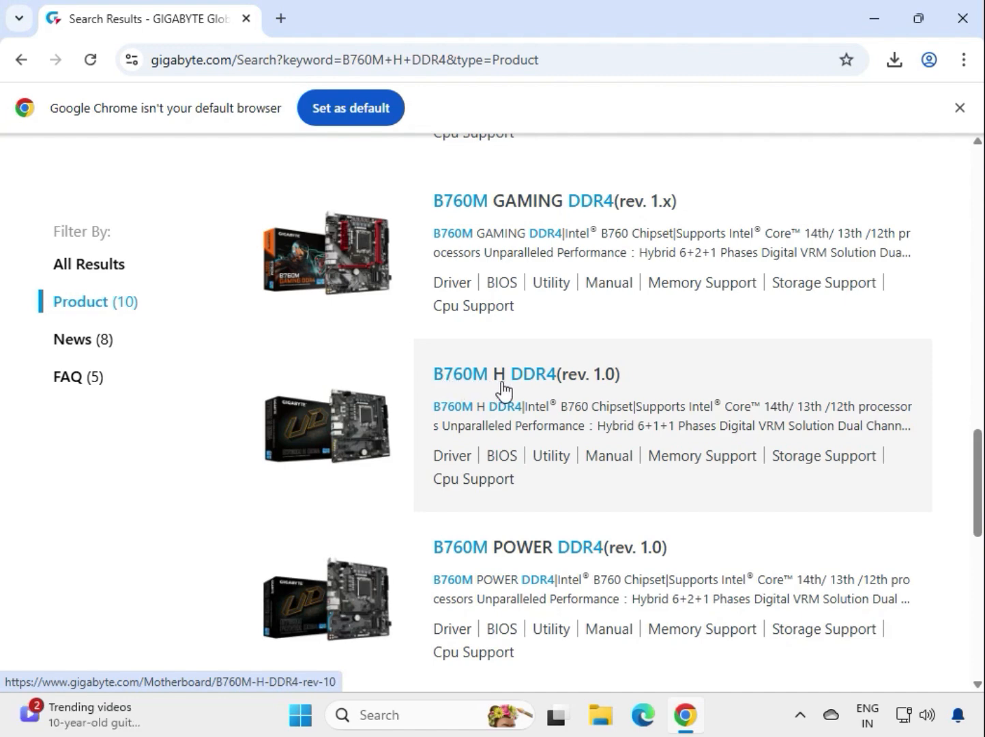
left_click(545, 386)
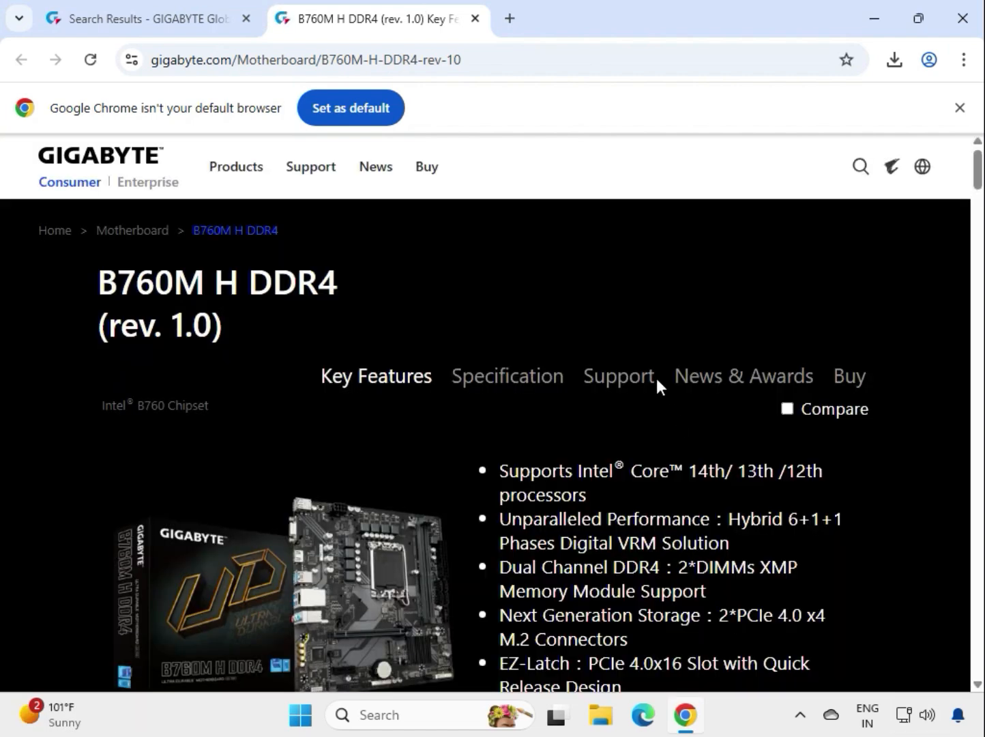
Open the motherboard's support downloads and set the driver OS to Windows 11 64bit
left_click(624, 380)
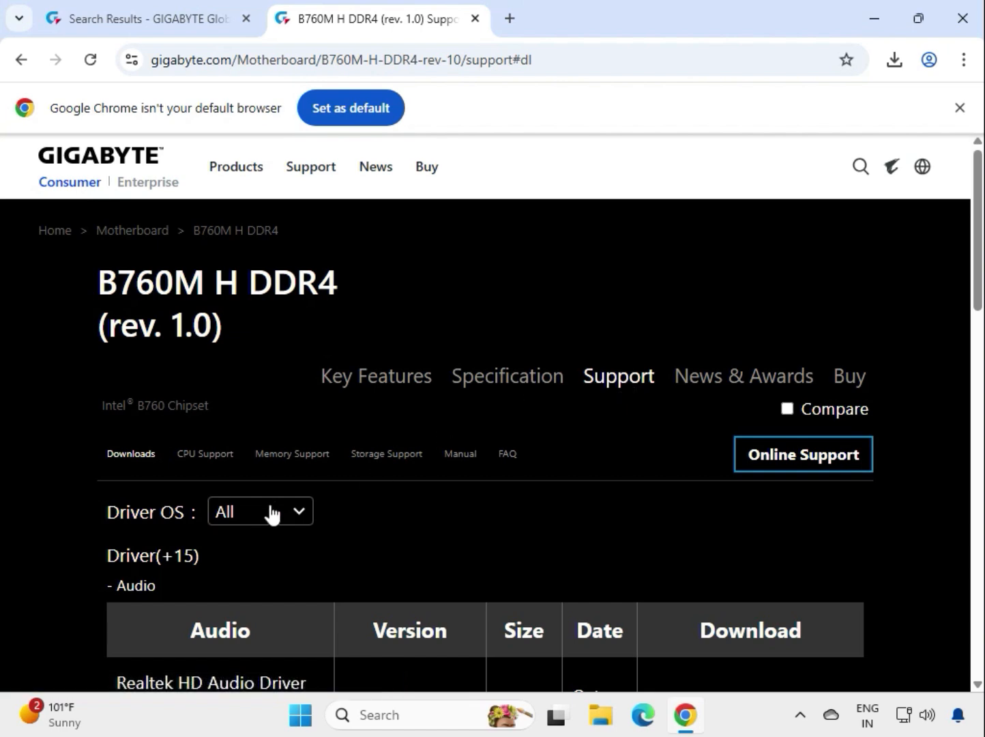
left_click(298, 517)
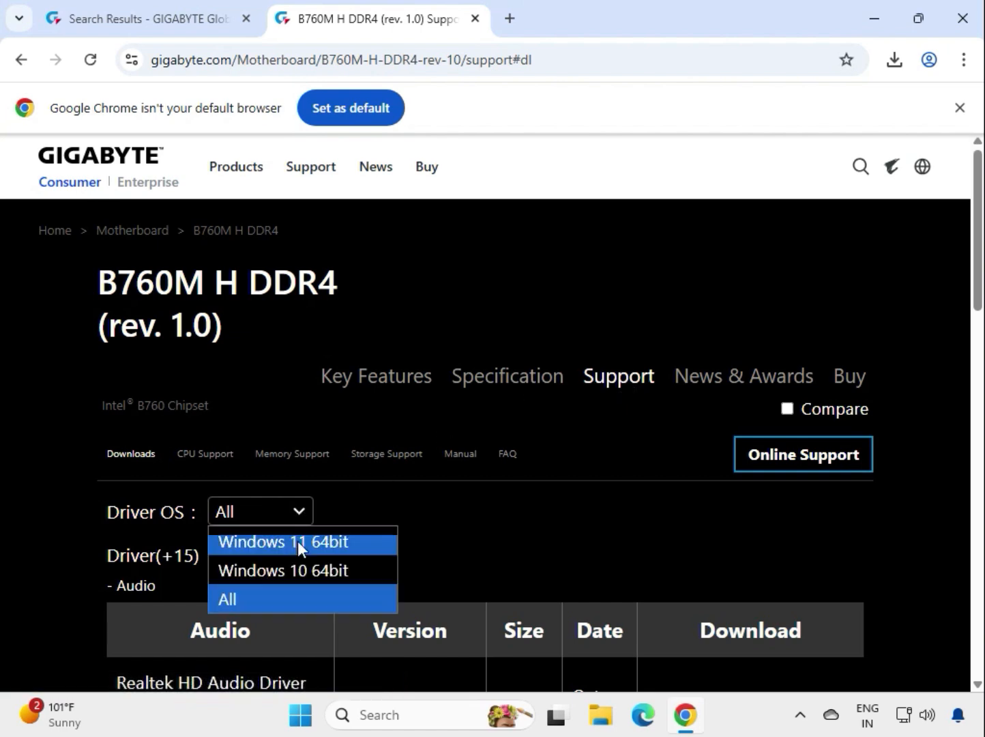
left_click(562, 500)
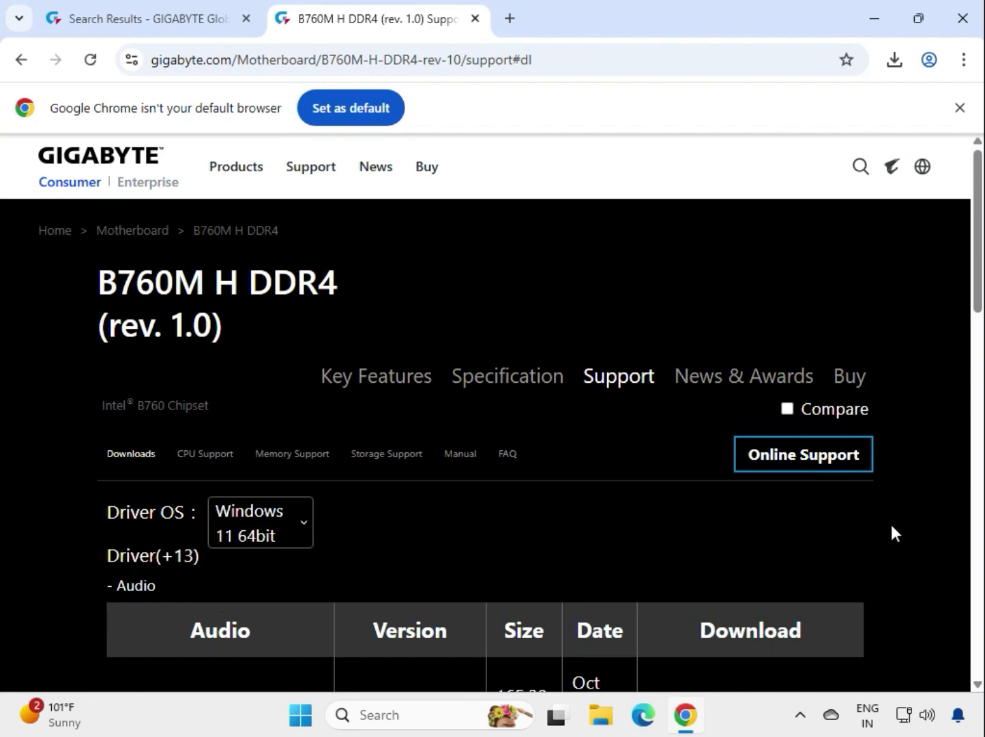
Download the Realtek HD Audio Driver, version 6.0.9733.1, from the audio drivers
scroll(891, 524, "down", 5)
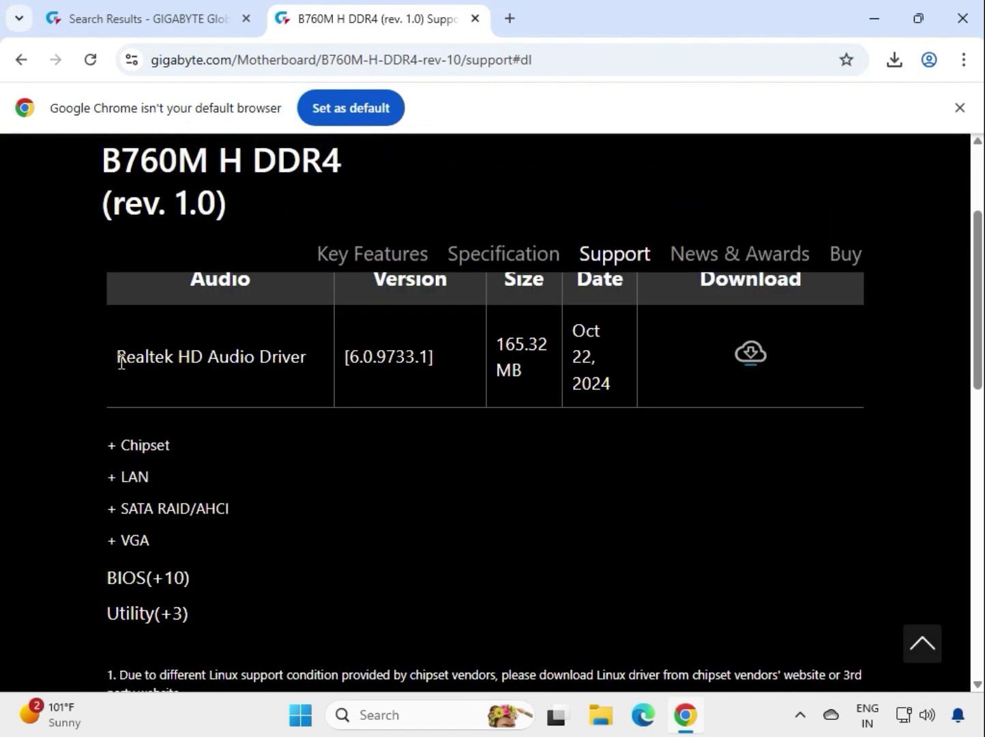
left_click_drag(117, 356, 314, 372)
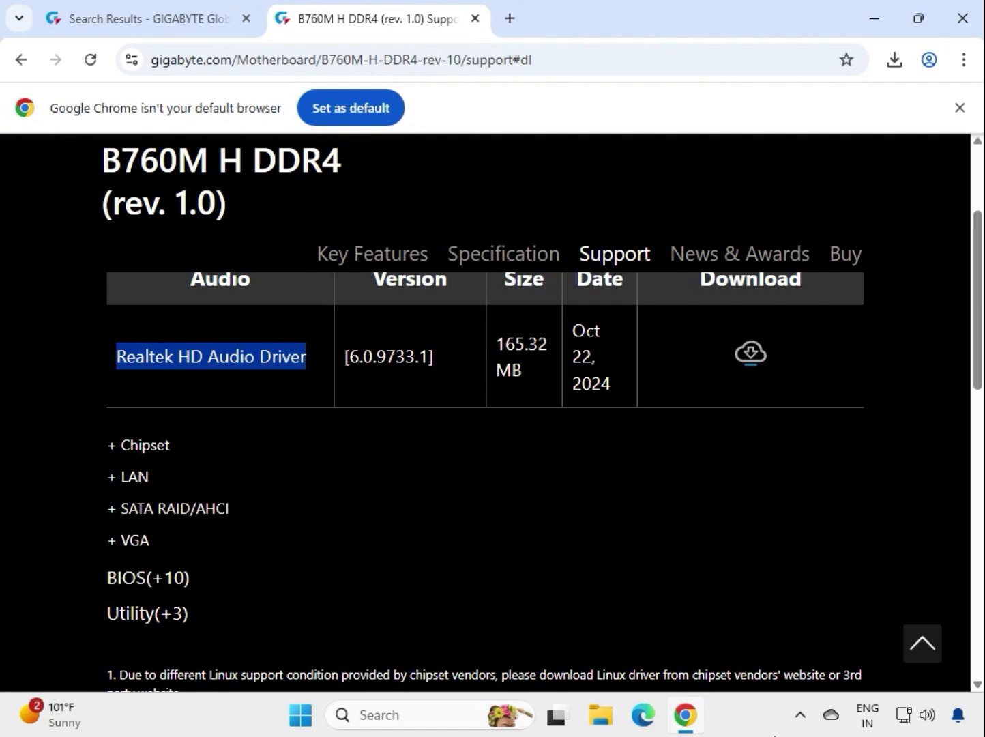
scroll(395, 550, "up", 1)
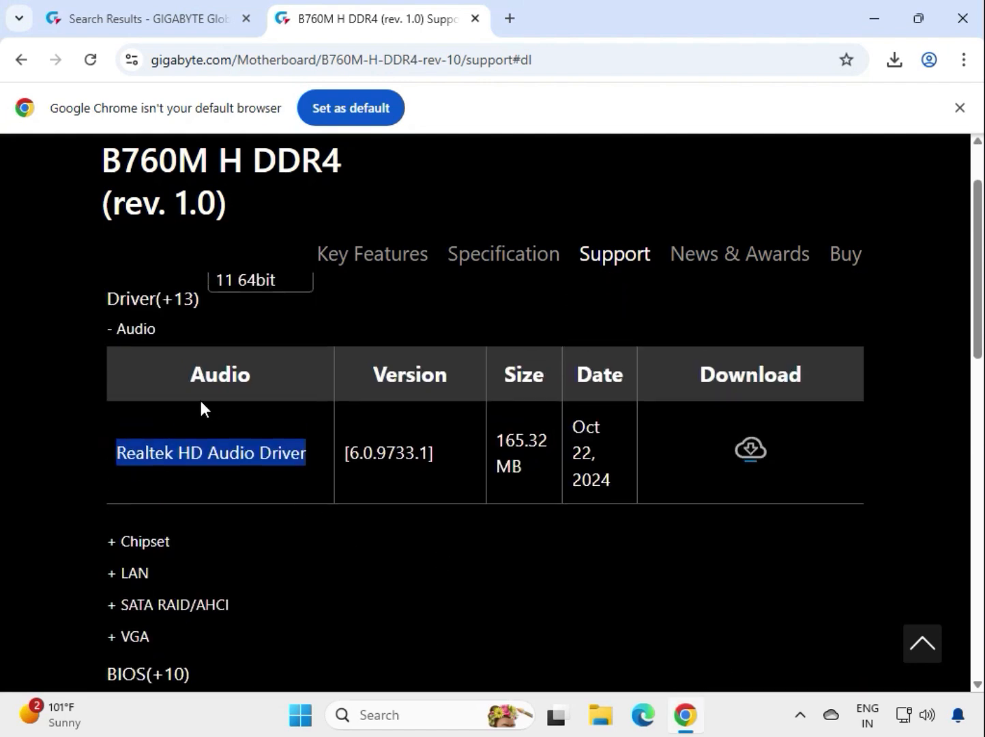
left_click(751, 451)
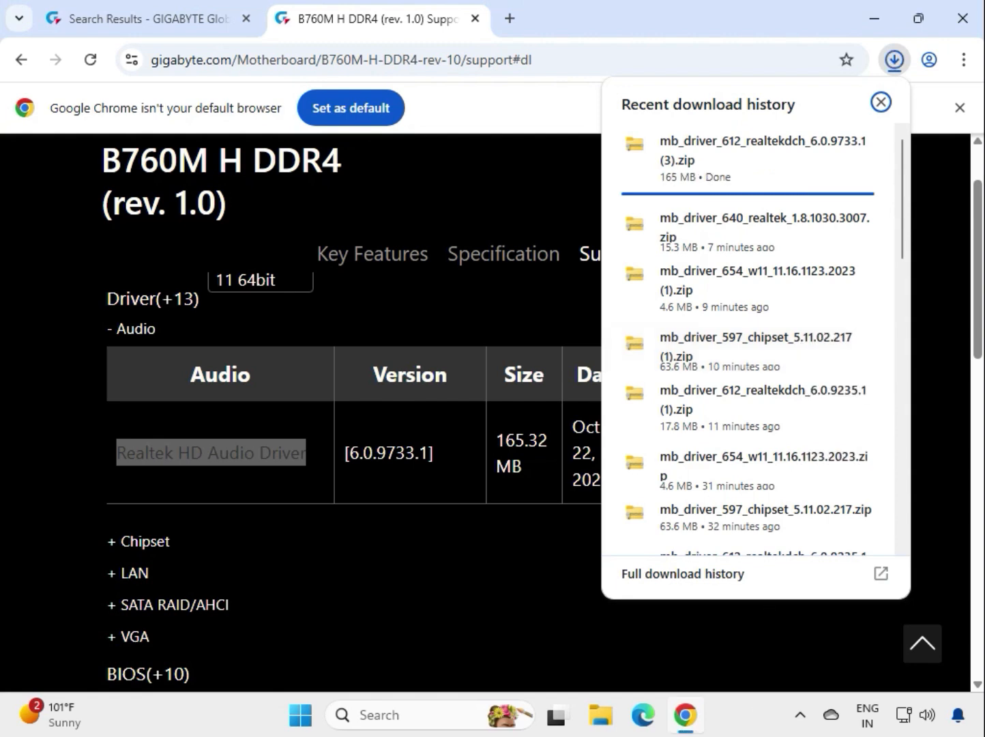
Install the audio driver by running mb_driver_612_realtekdch_6.0.9733.1 from the downloaded archive with permission to make changes, then close the archive window
left_click(741, 160)
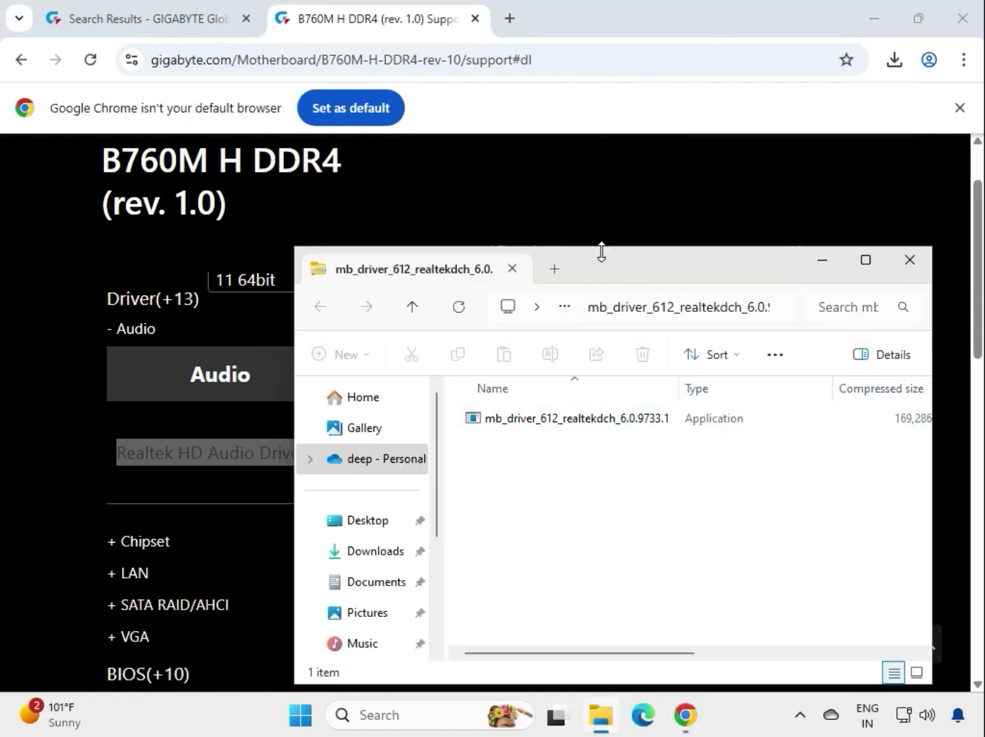
left_click_drag(602, 237, 603, 226)
left_click(602, 396)
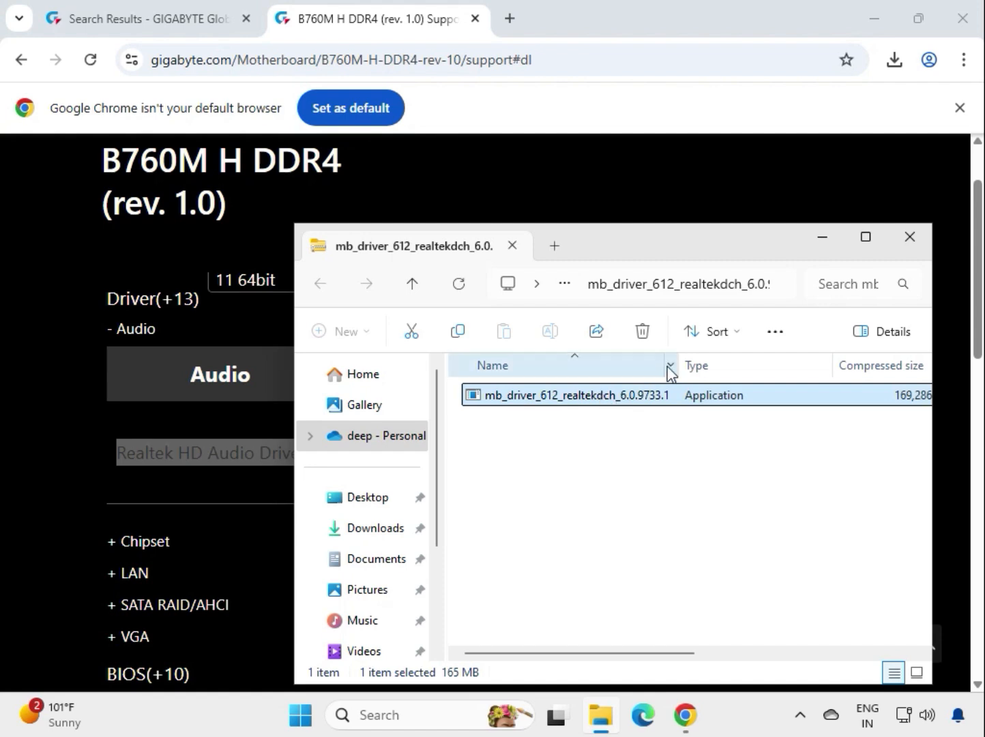
left_click_drag(678, 367, 812, 367)
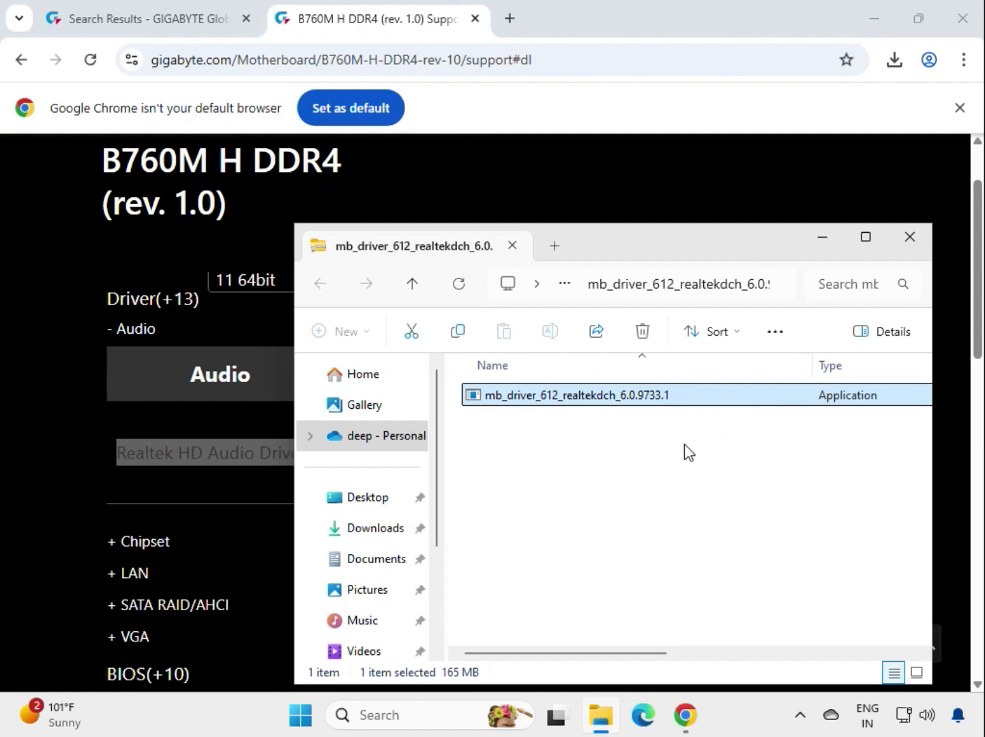
key("Return")
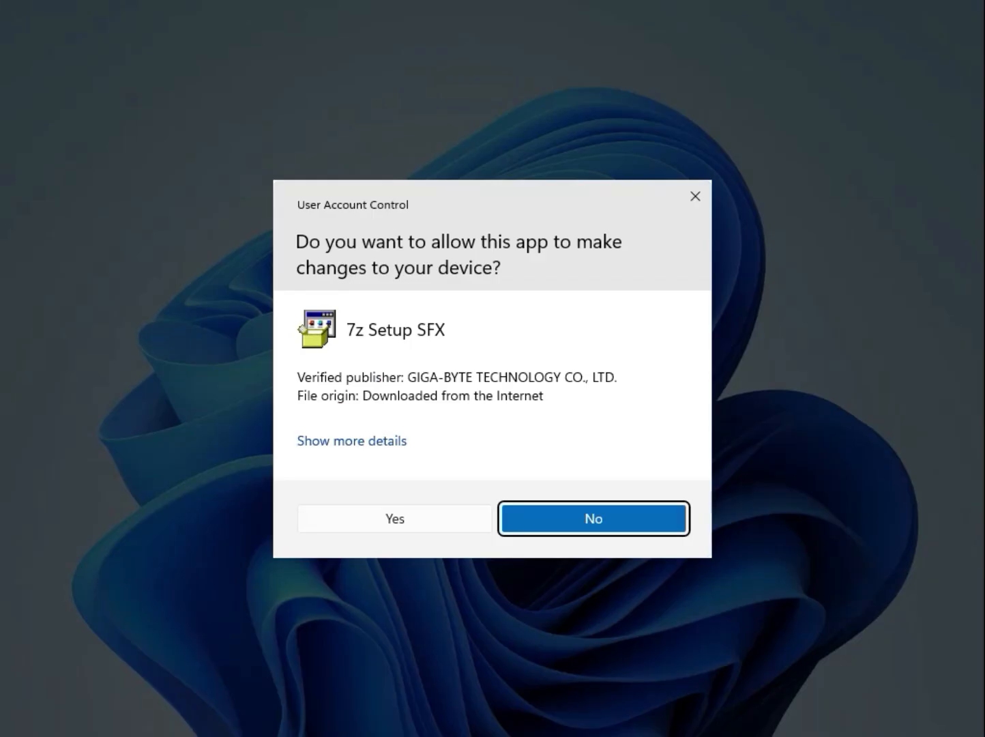
left_click(404, 523)
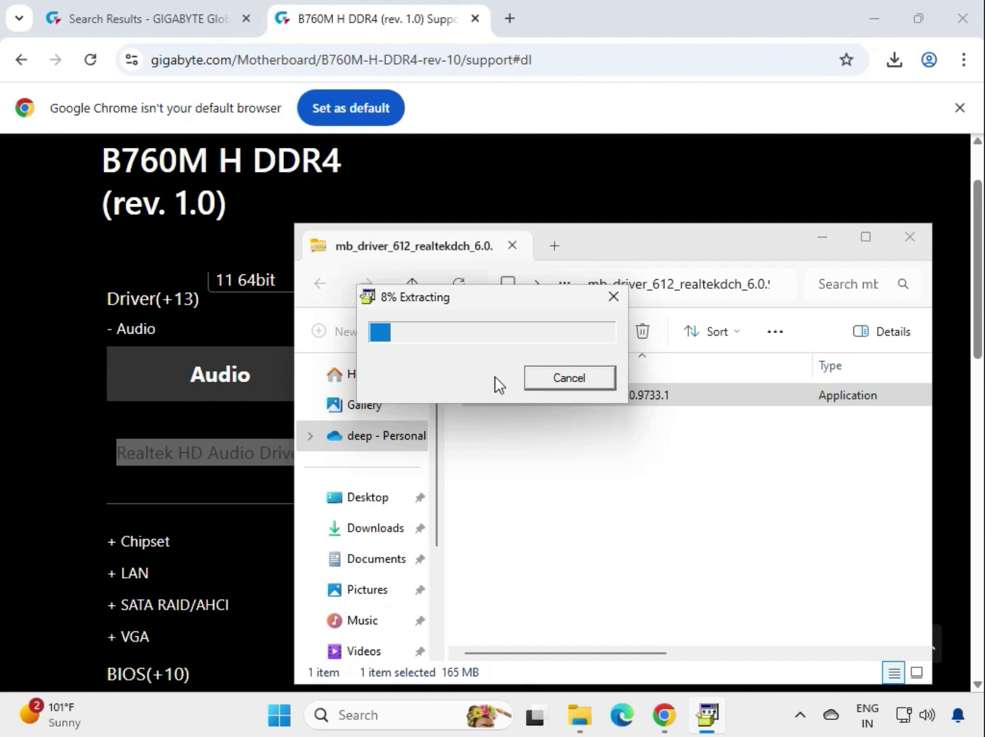
left_click_drag(456, 298, 567, 435)
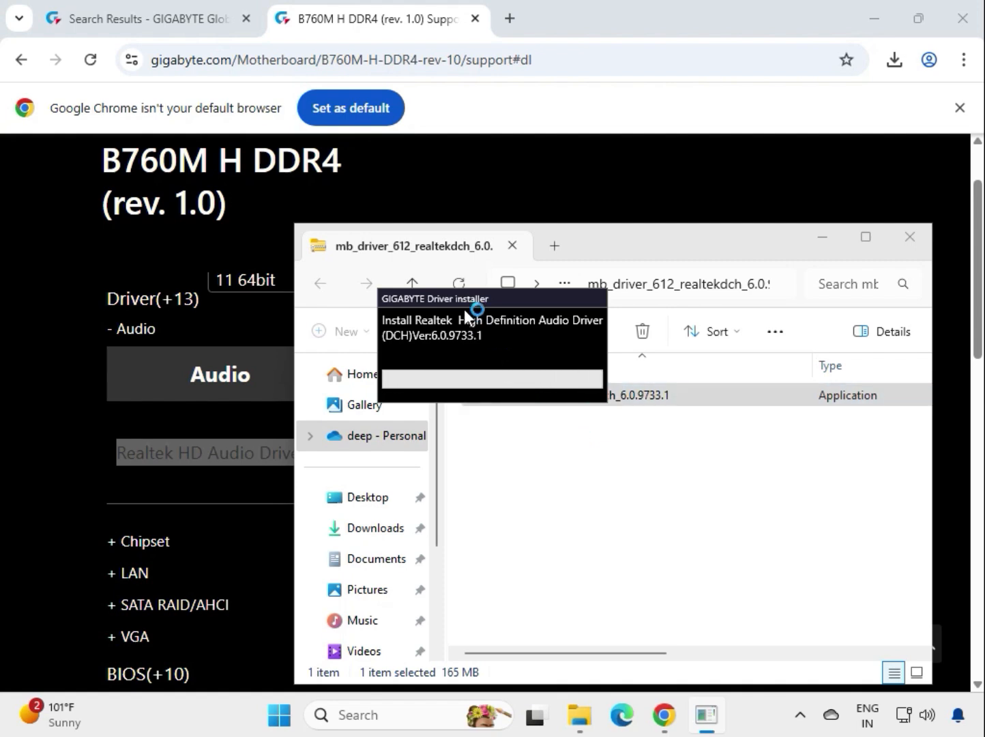
left_click_drag(464, 300, 561, 454)
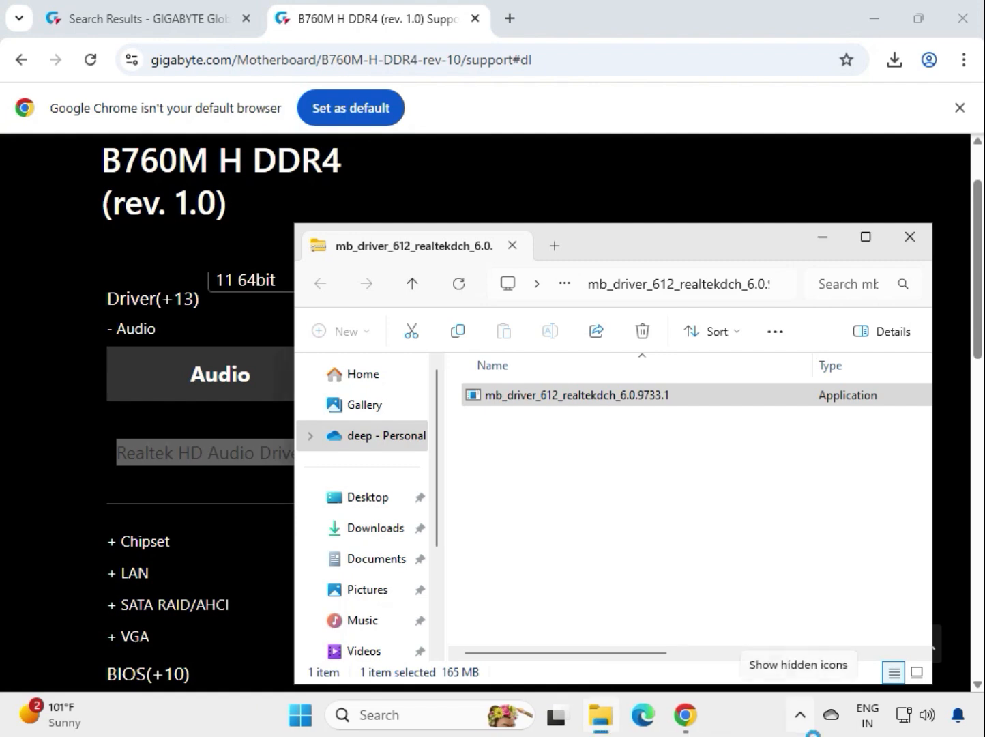
left_click(910, 238)
Expand the chipset drivers and download the Intel Serial I/O driver, version 30.100.2221.20
left_click(924, 329)
scroll(887, 354, "down", 2)
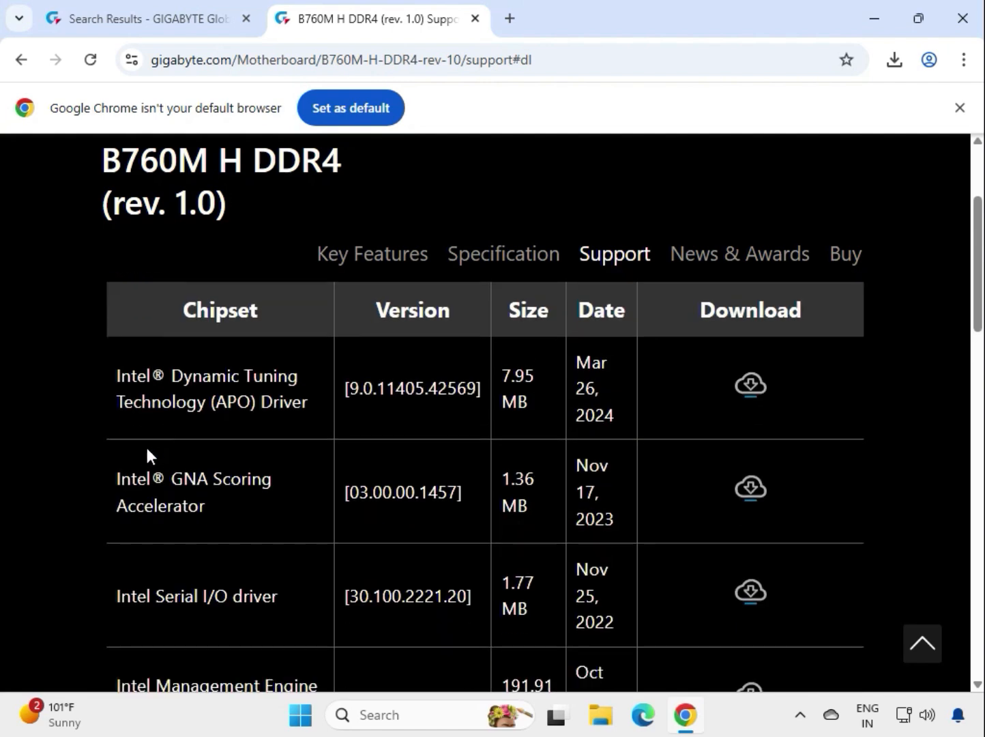
scroll(158, 472, "down", 1)
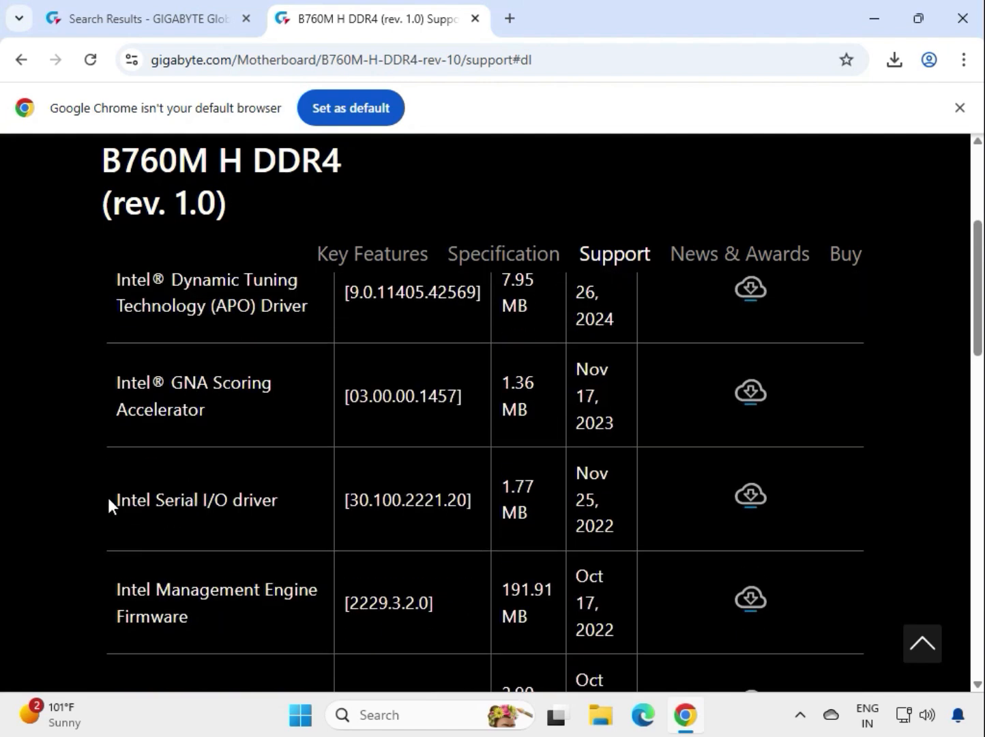
left_click_drag(110, 505, 387, 508)
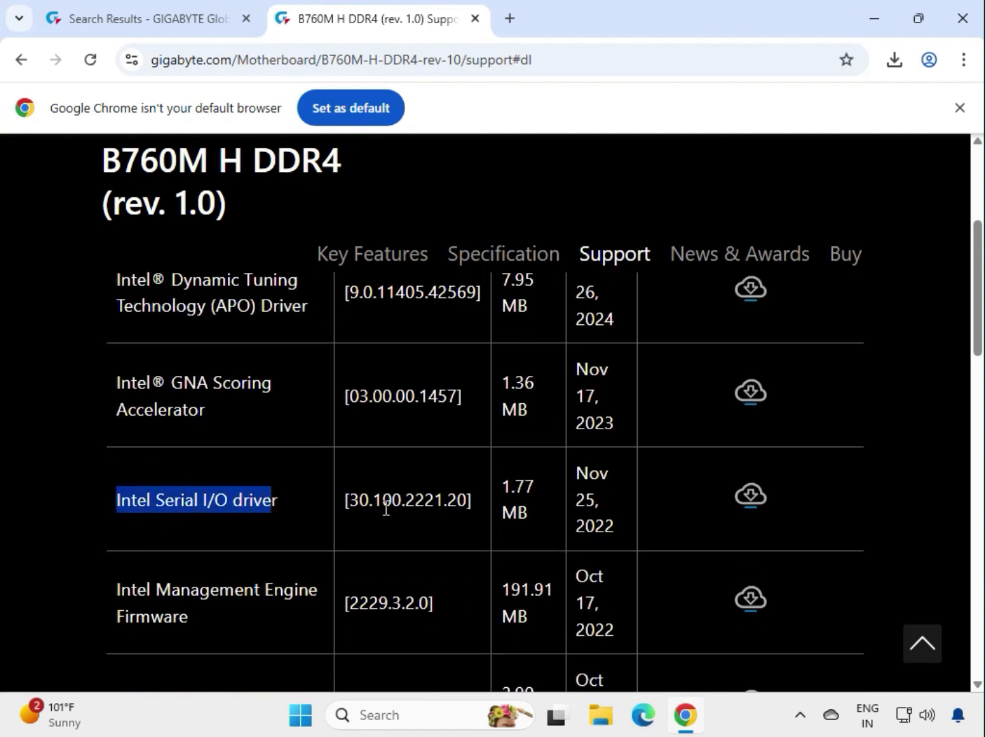
left_click(752, 495)
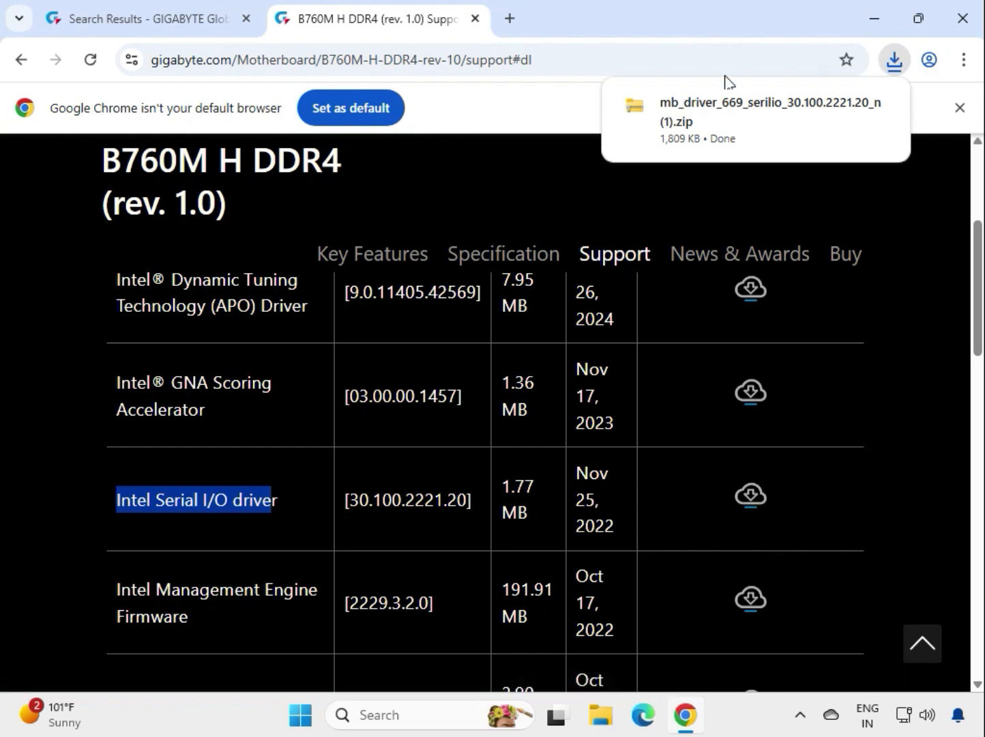
Install the Serial I/O driver by running 669_30.100.2221.20_SETUPSERIALIO from the downloaded archive with permission to make changes, then close the archive window
left_click(729, 110)
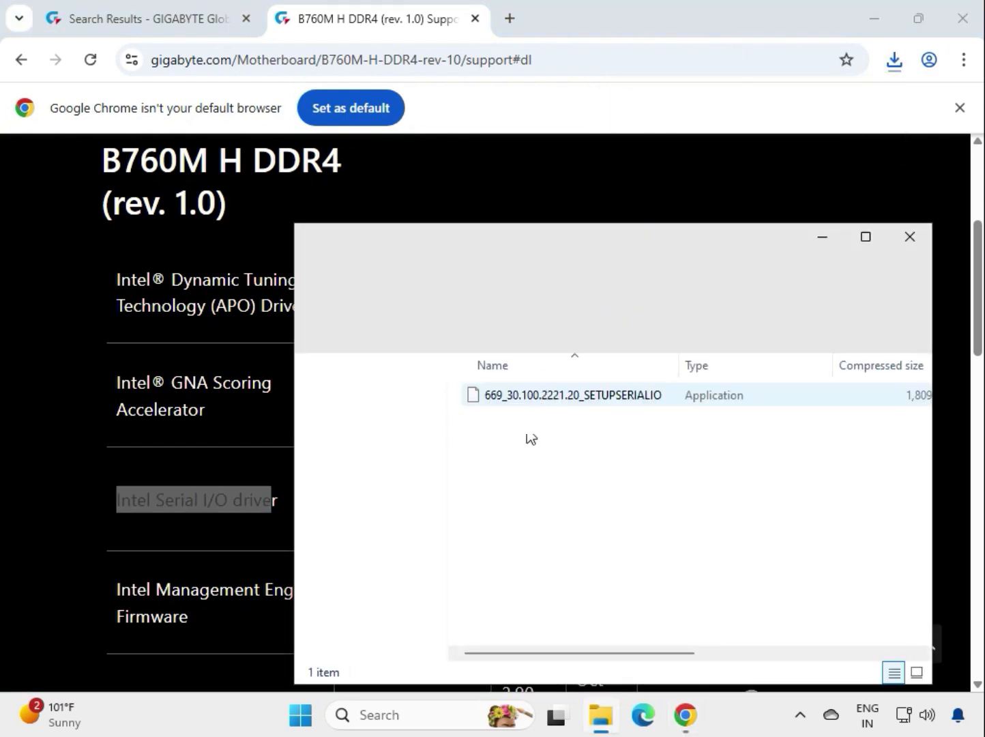
double_click(556, 400)
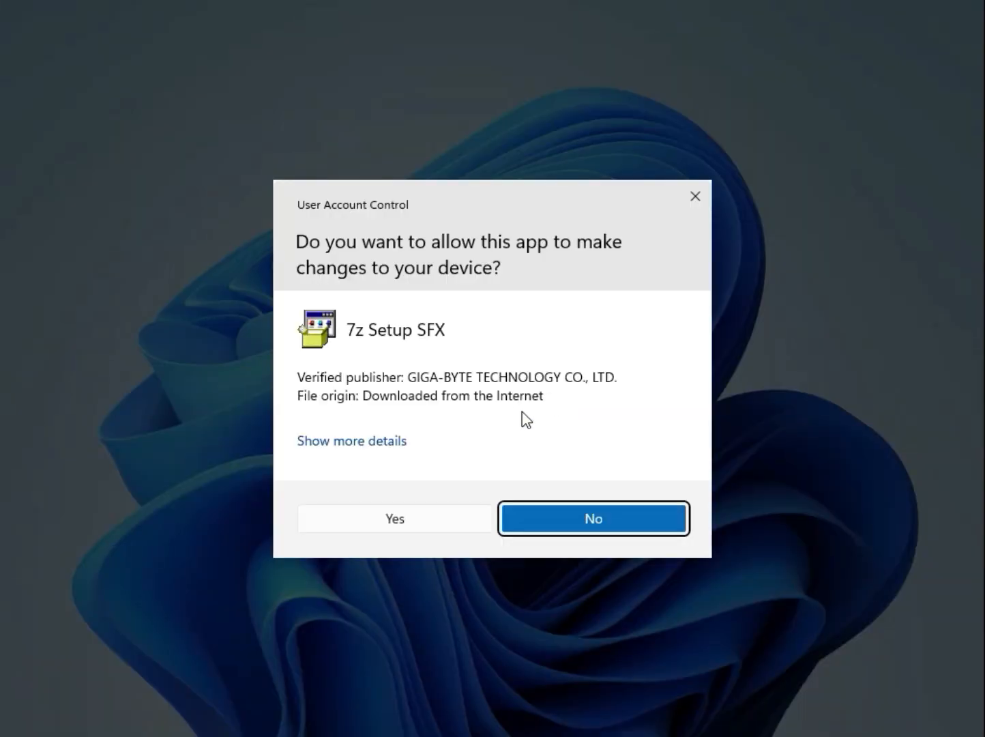
left_click(411, 529)
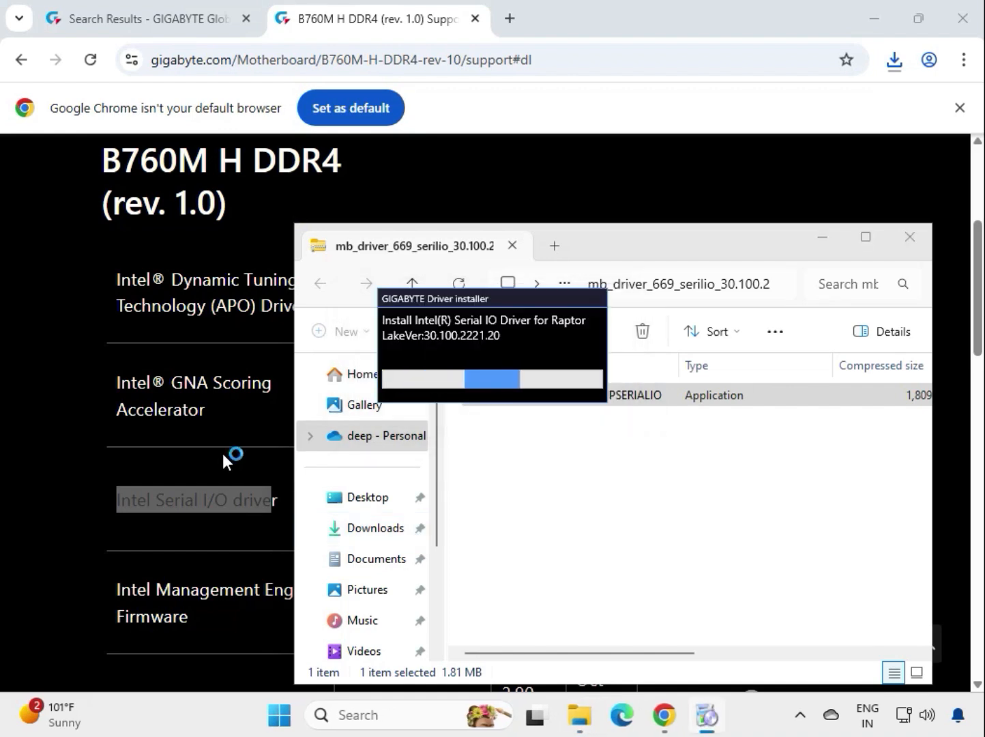
left_click_drag(467, 304, 534, 432)
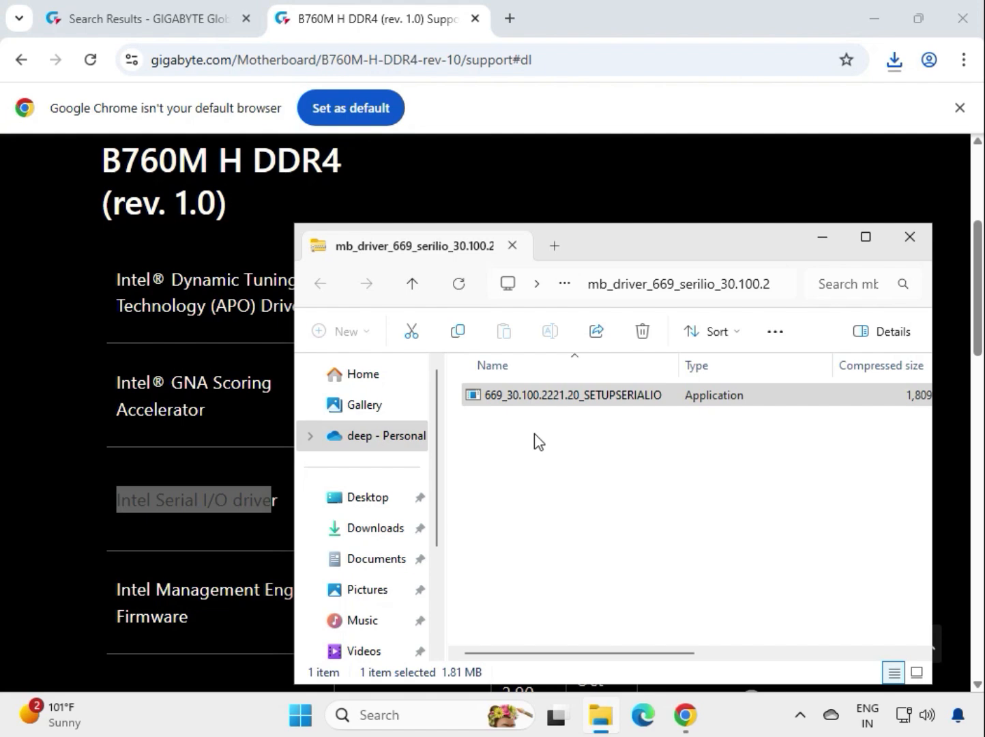
left_click(895, 246)
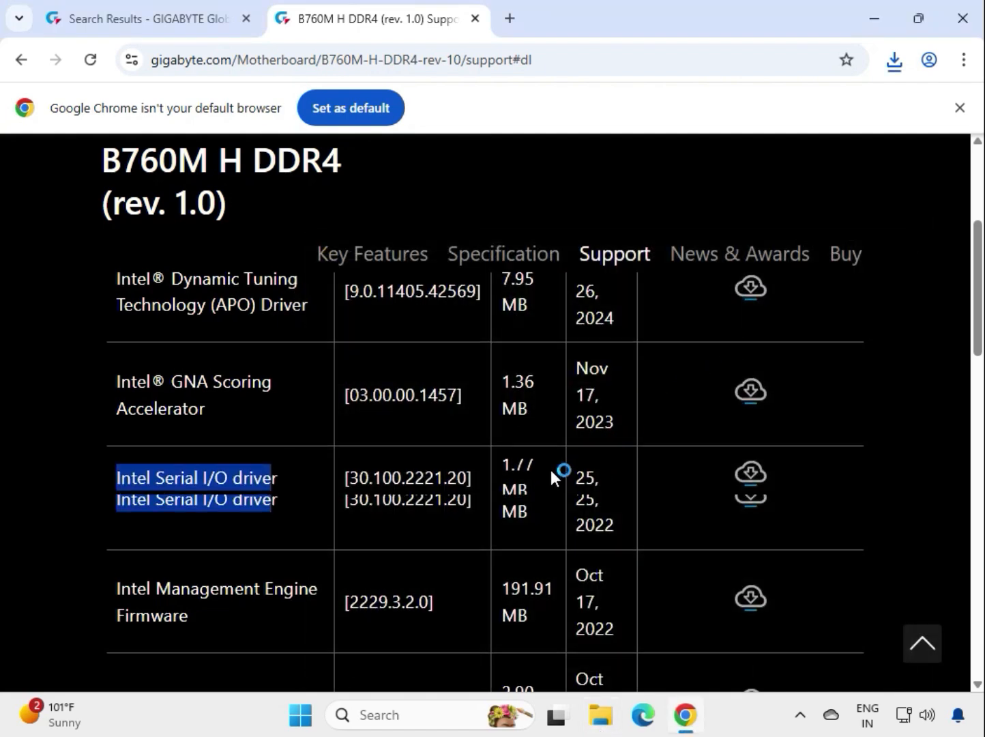
Download the Intel INF installation, version 10.1.19199.8340, from the chipset drivers
scroll(550, 469, "down", 4)
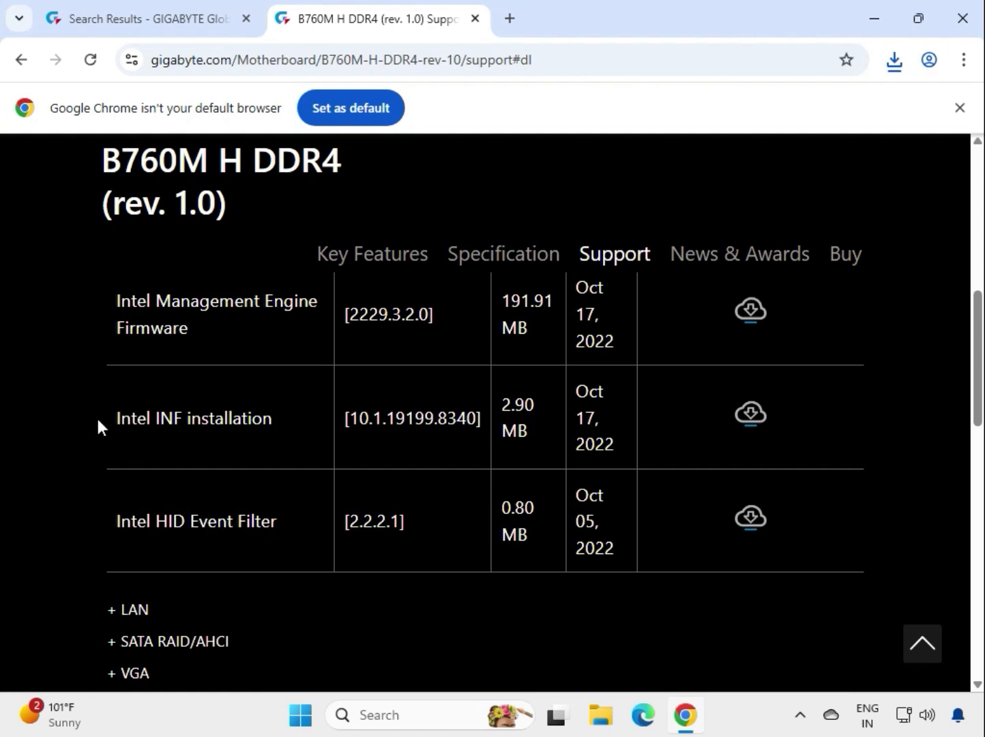
left_click_drag(136, 417, 272, 419)
left_click(752, 414)
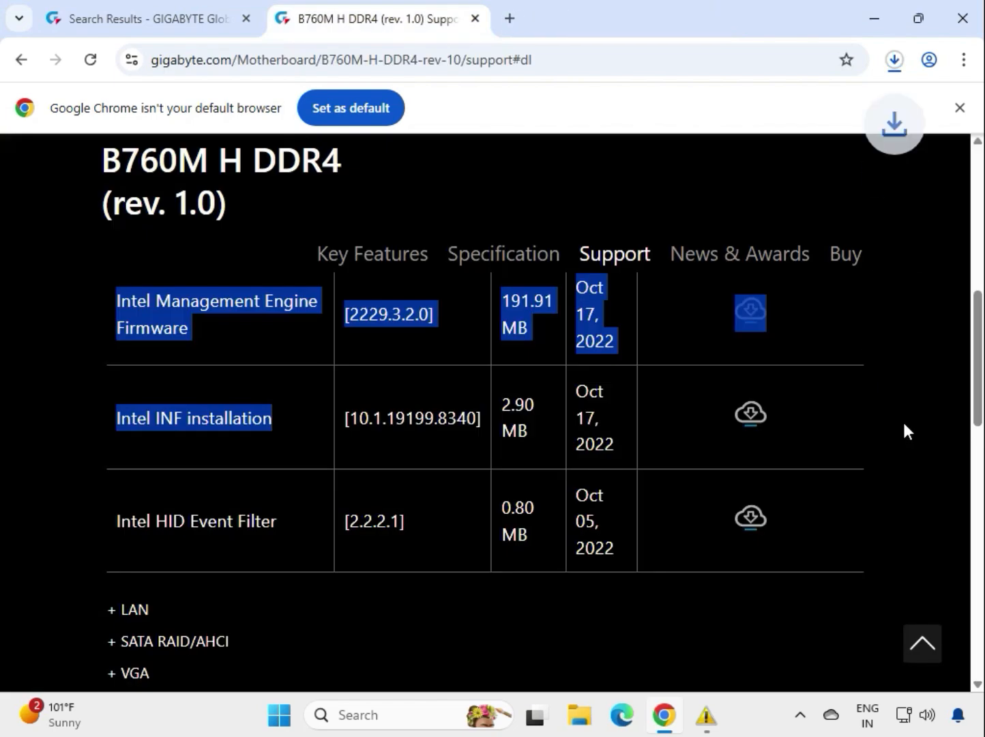
left_click(904, 424)
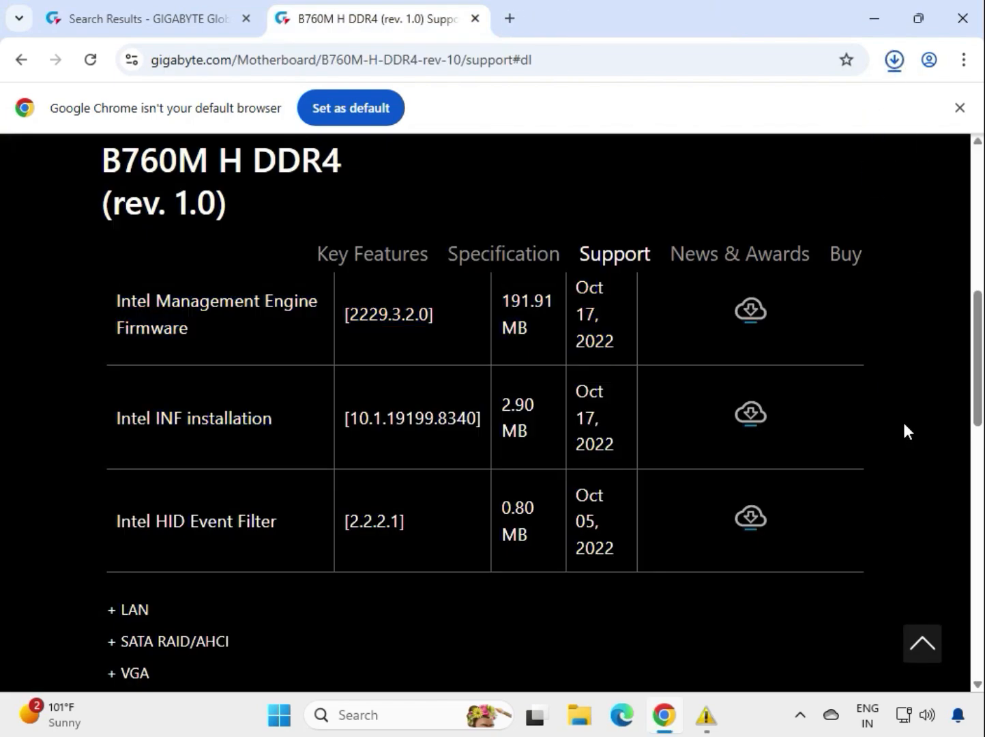
Install the INF update by running the mb_driver_665_infupdate application from the downloaded archive with permission to make changes, then close the archive window
mouse_move(737, 119)
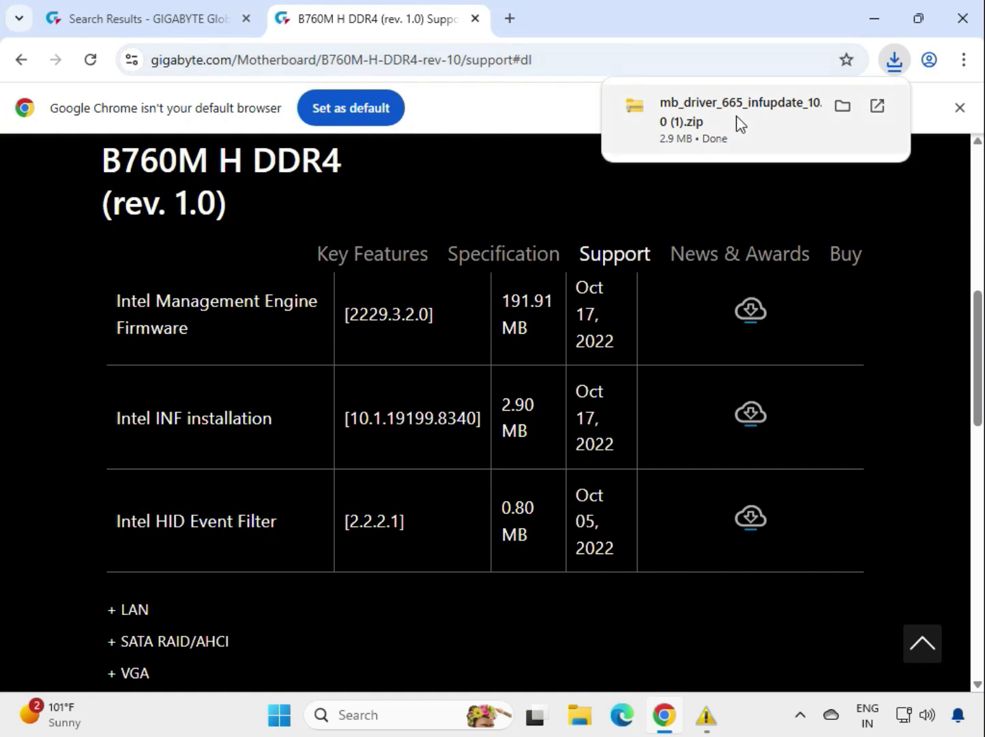
left_click(736, 117)
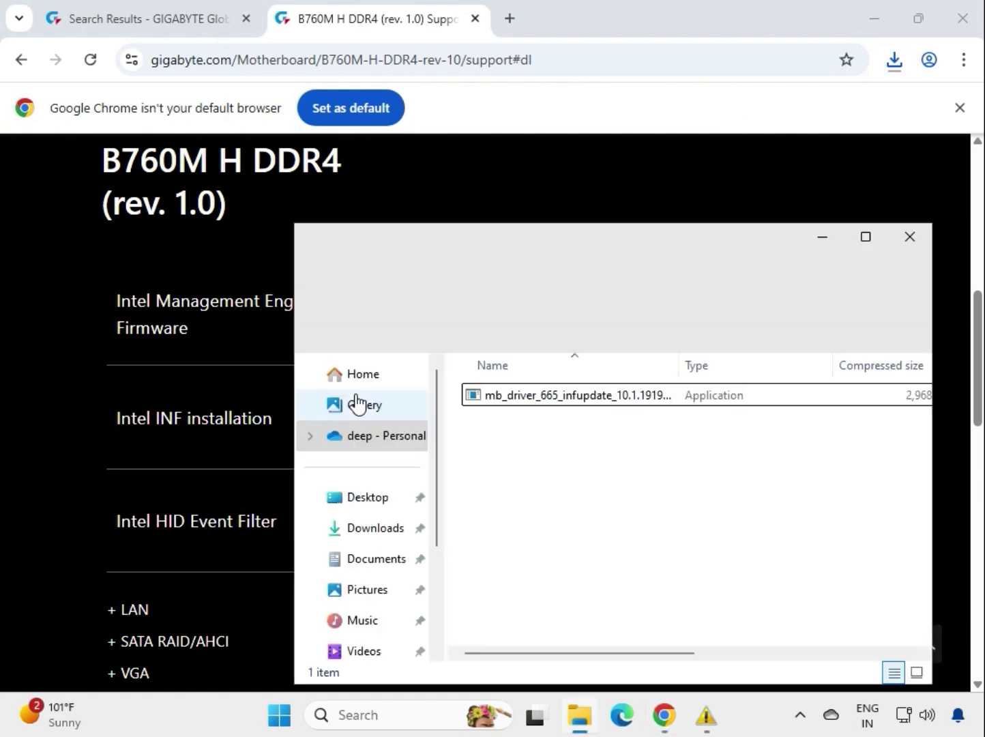
double_click(557, 402)
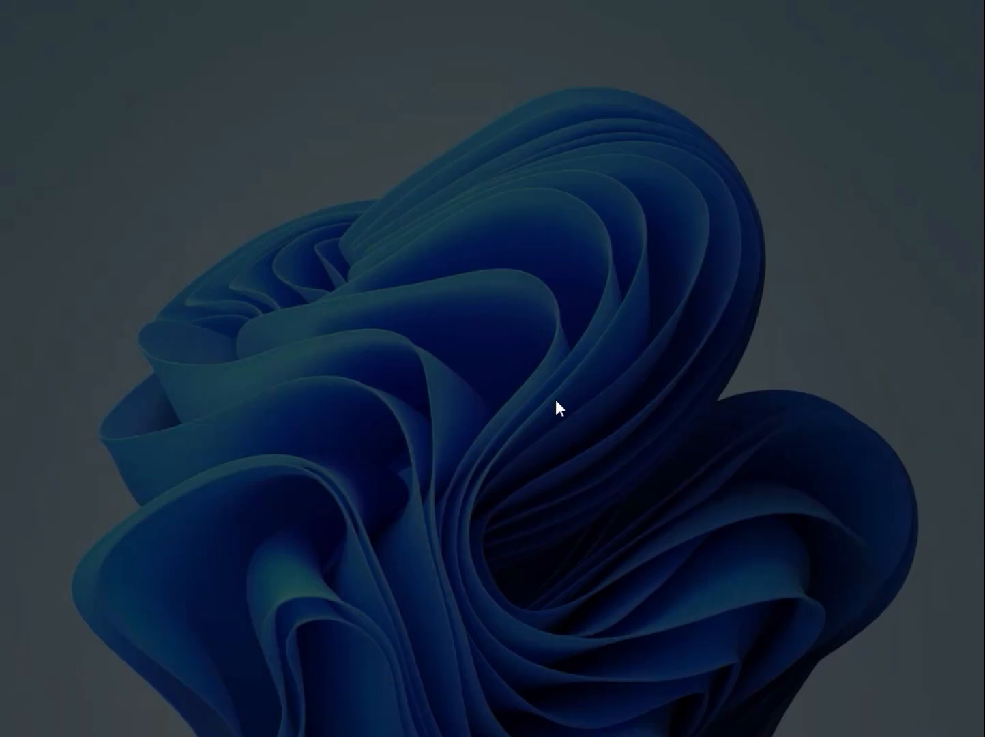
left_click(395, 519)
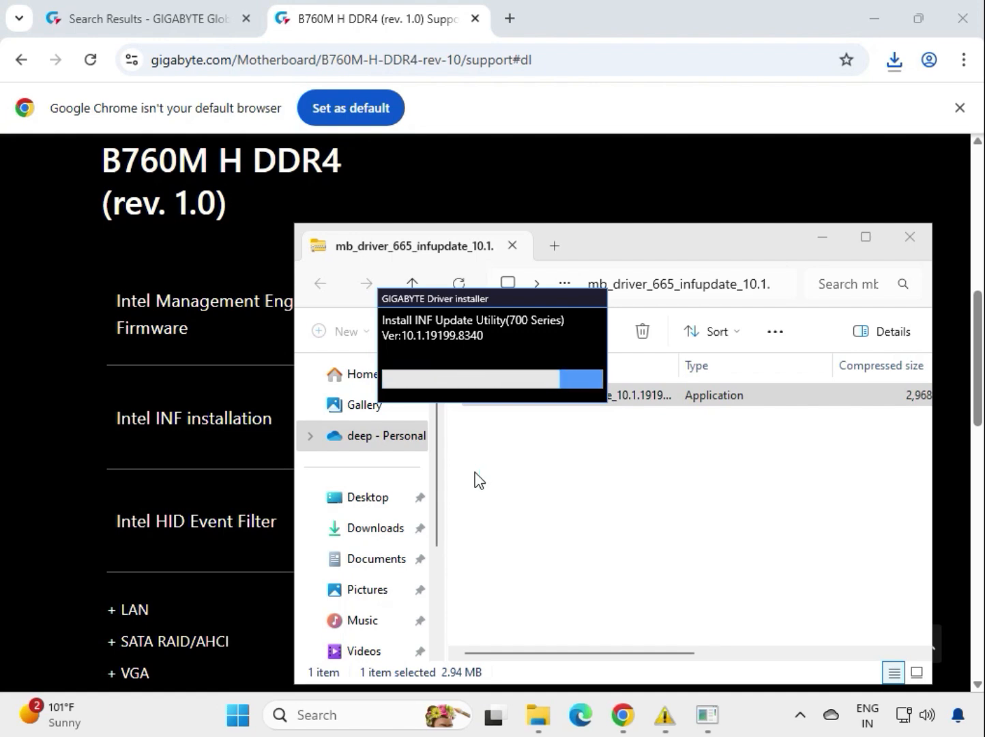
left_click_drag(464, 302, 546, 453)
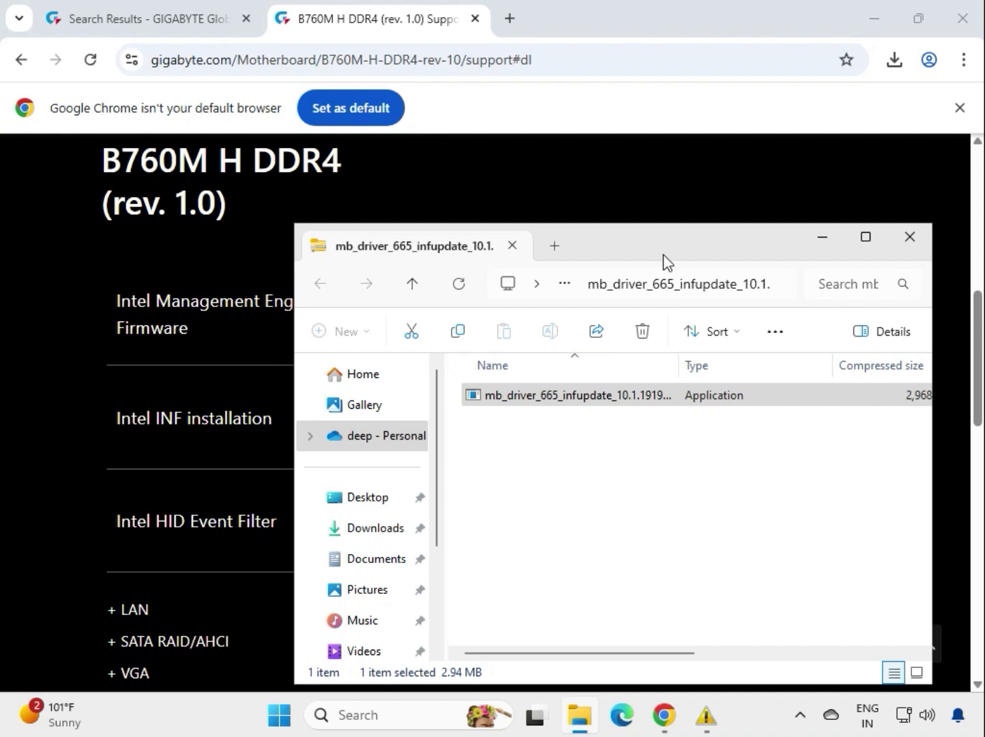
left_click(910, 238)
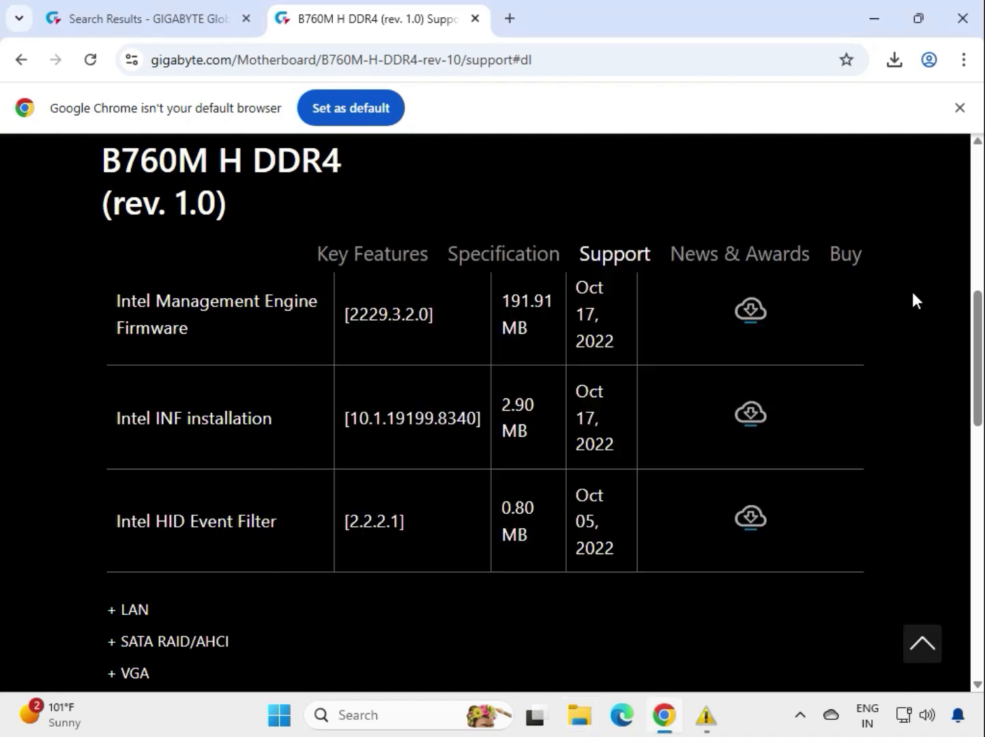
Expand the LAN drivers and download the Realtek LAN Driver, version 11.24.0318.2025
scroll(730, 447, "down", 1)
left_click(134, 516)
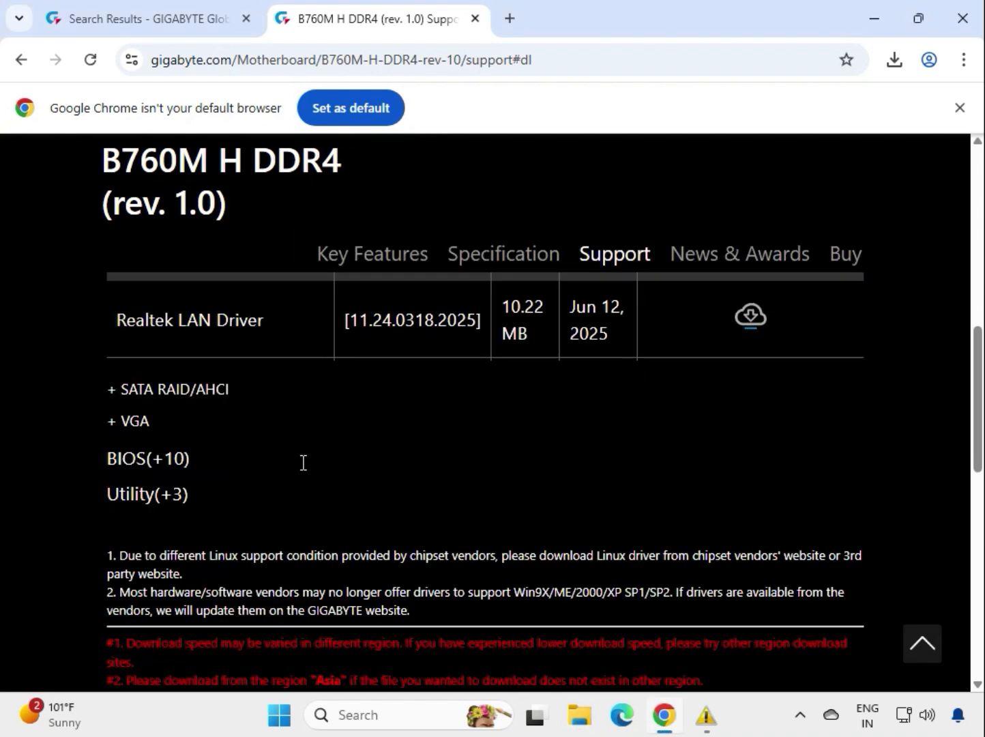
scroll(194, 419, "down", 2)
scroll(194, 424, "up", 6)
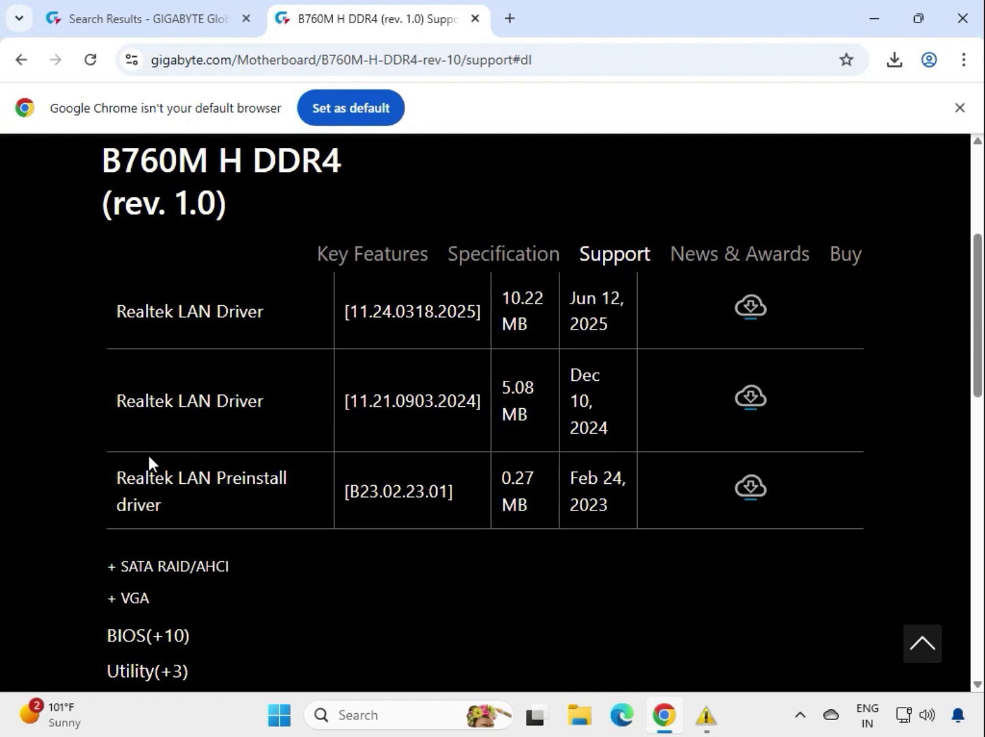
left_click_drag(114, 404, 266, 411)
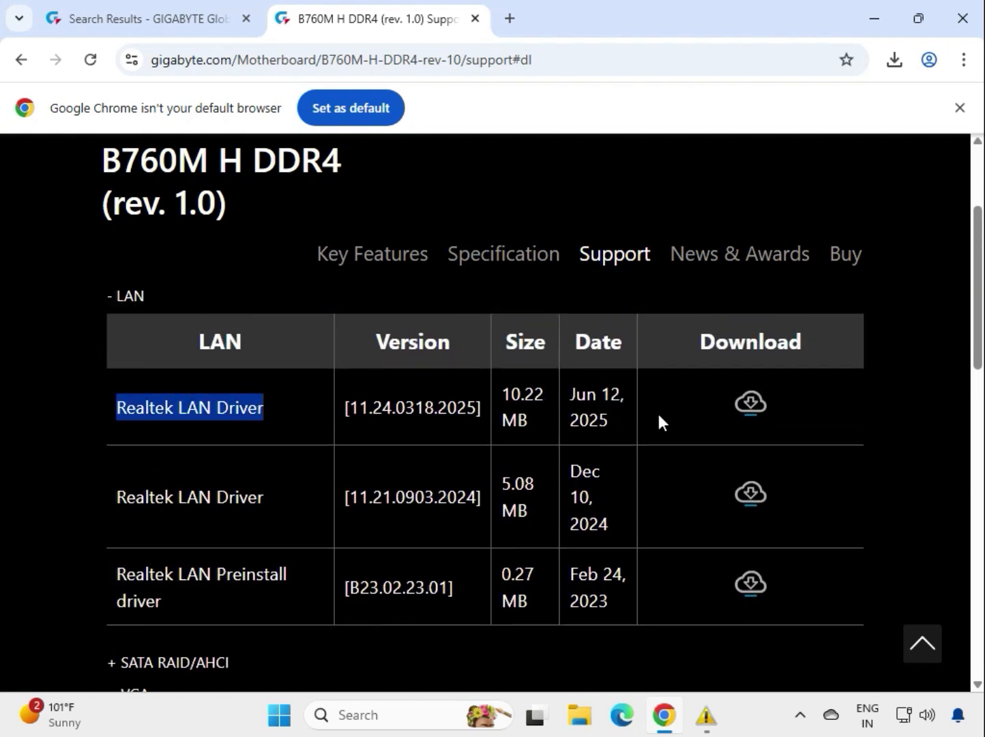
left_click(747, 404)
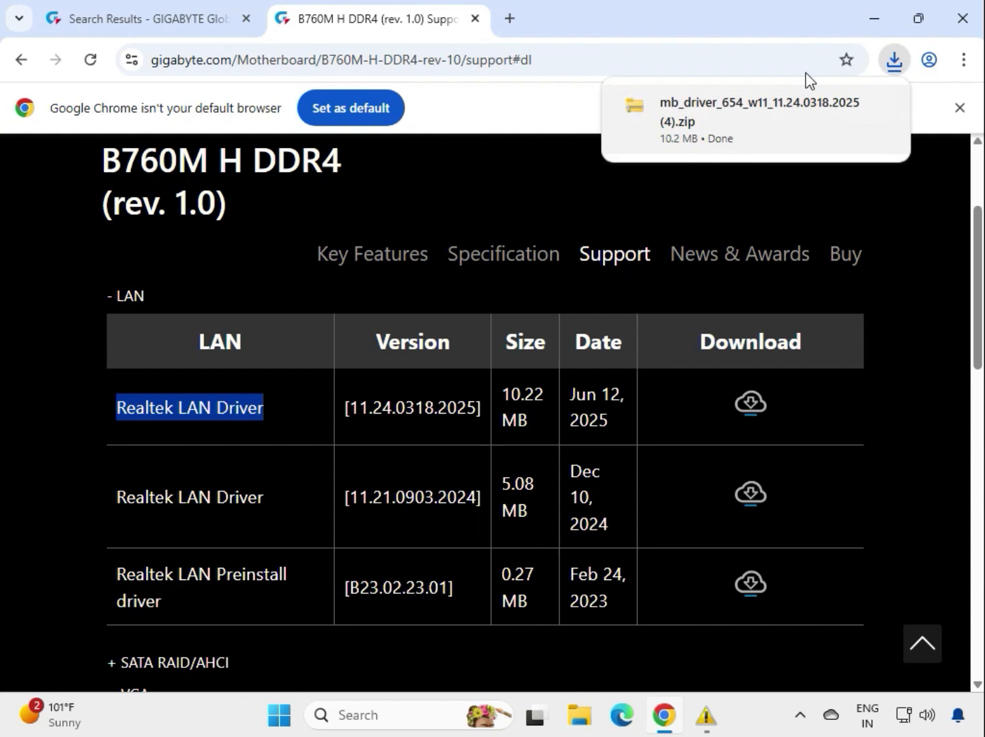
Install the LAN driver by running mb_driver_654_w11_11.24.0318.2025 from the downloaded archive with permission to make changes, then close the archive window
left_click(738, 116)
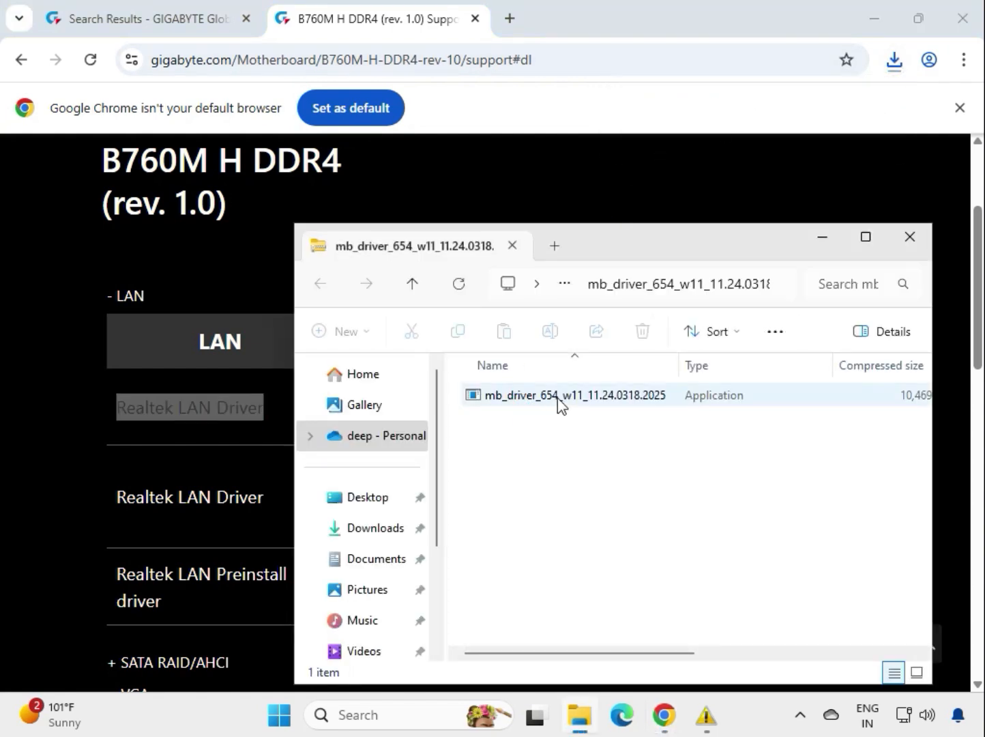
left_click(557, 397)
double_click(557, 398)
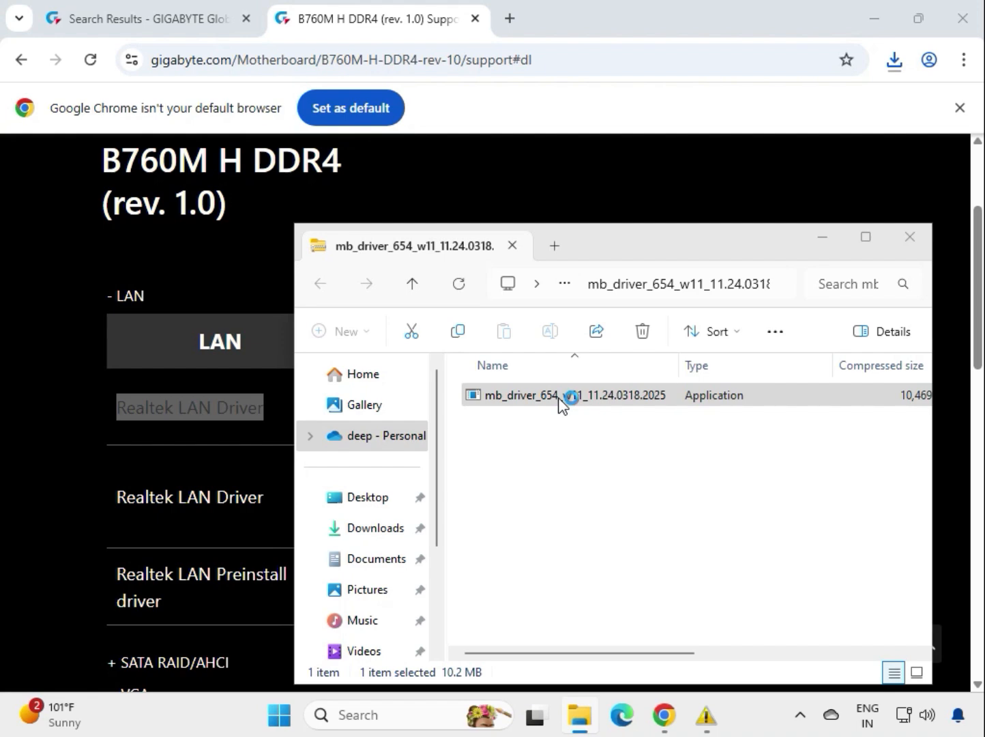
left_click(559, 403)
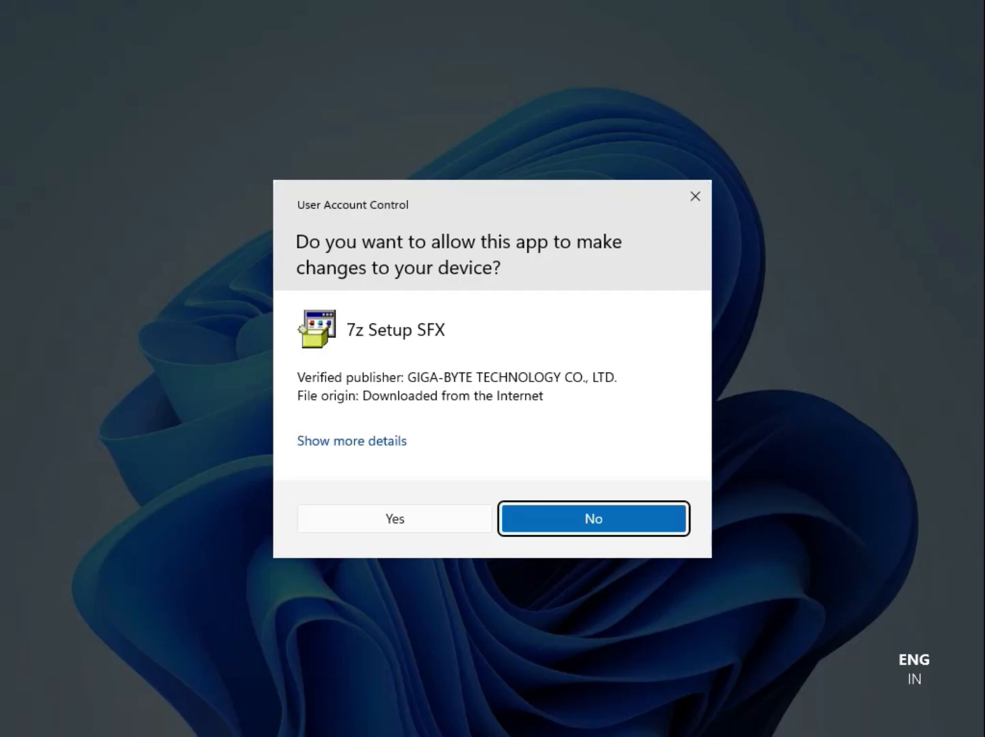
left_click(393, 520)
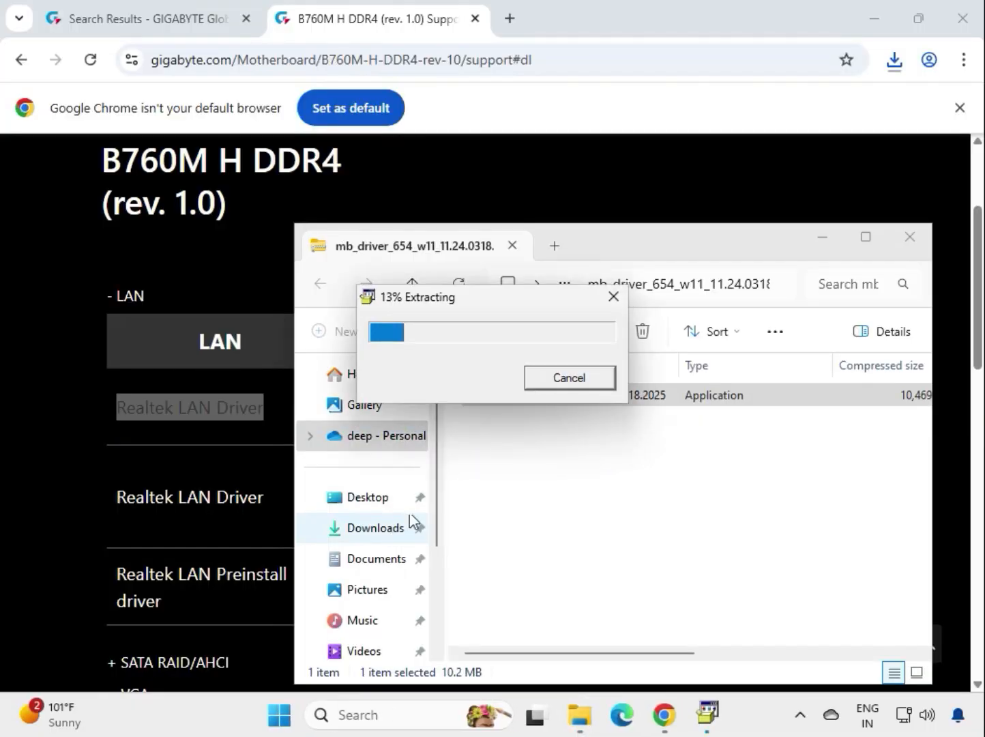
left_click_drag(482, 306, 601, 472)
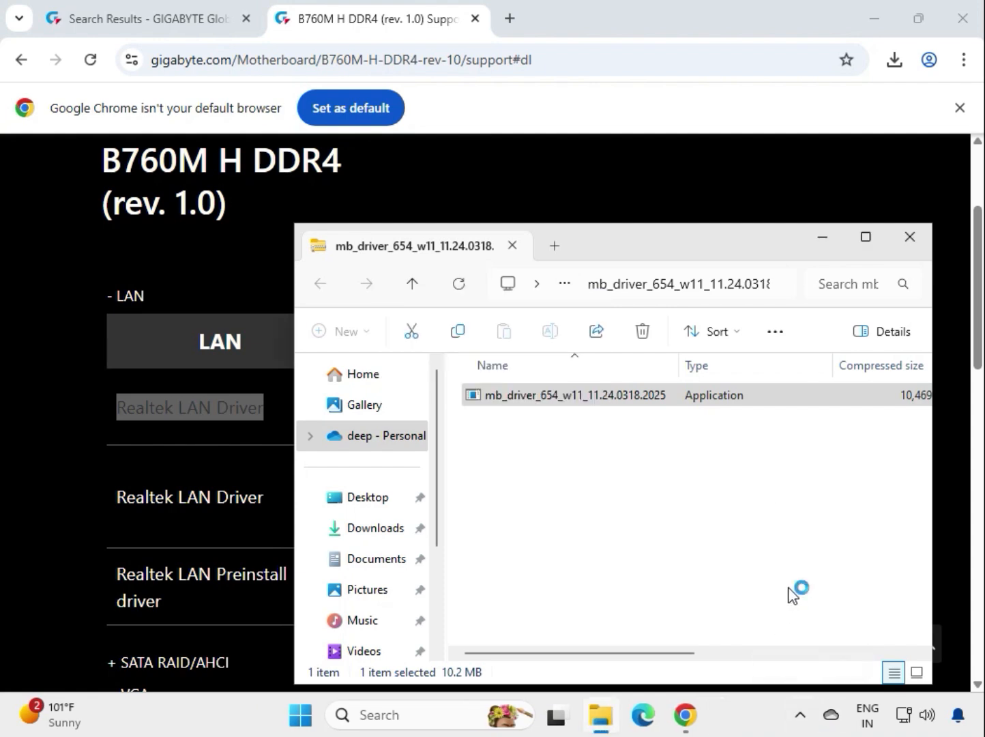
left_click(910, 242)
Expand the VGA drivers and highlight the Intel Graphic Driver entry, version 31.0.101.3302
scroll(615, 409, "down", 3)
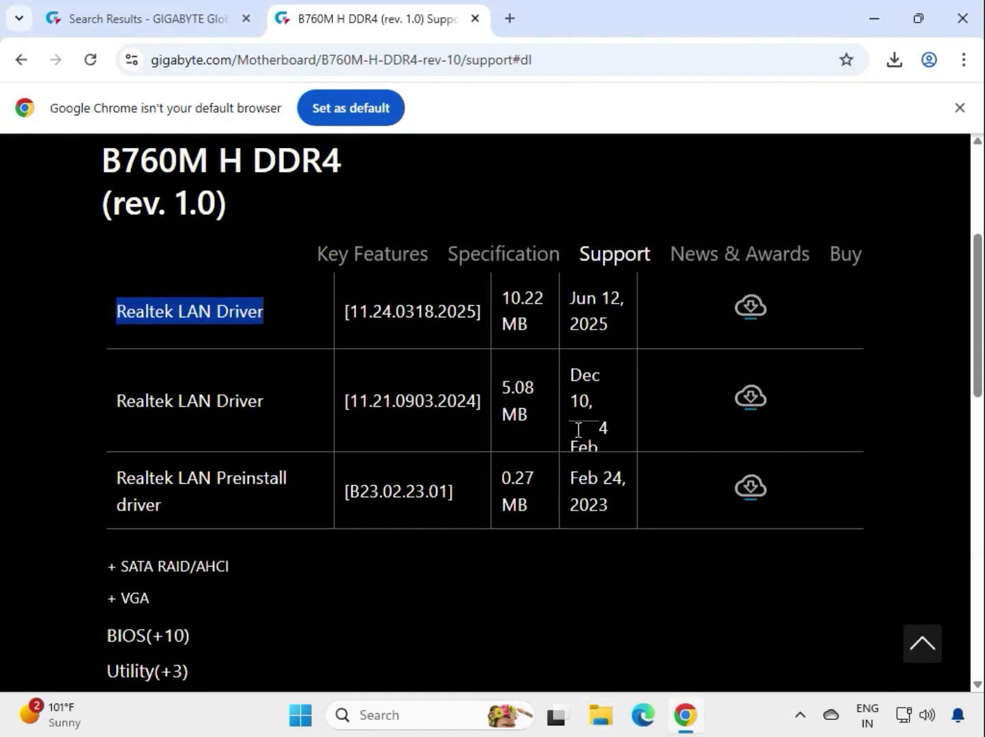
left_click(129, 506)
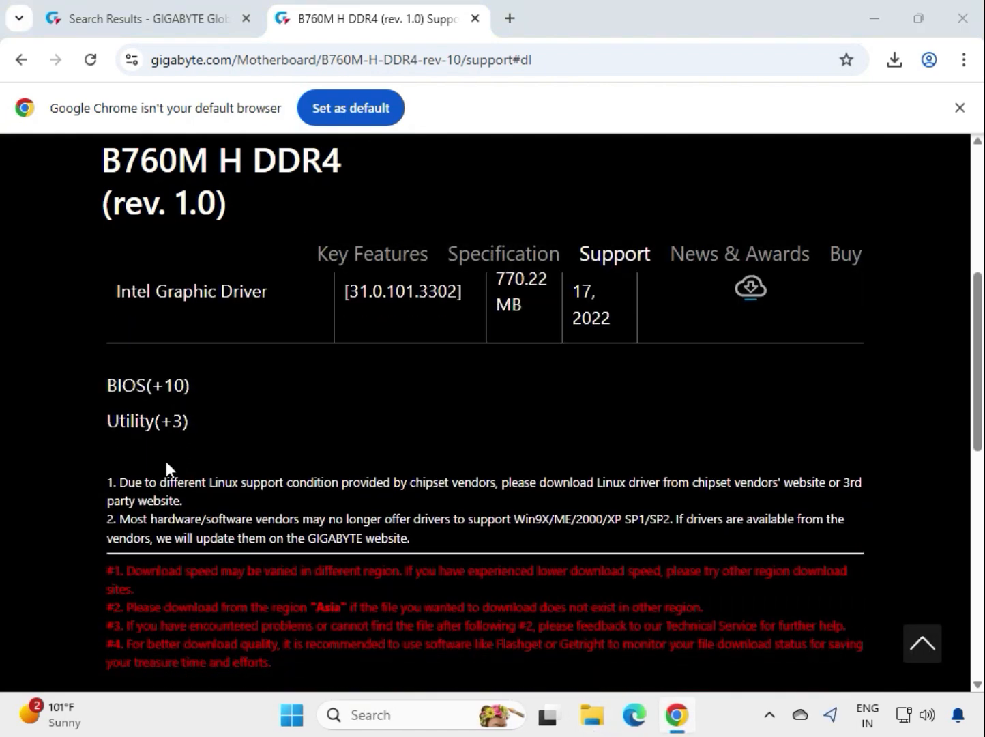
left_click_drag(103, 396, 514, 390)
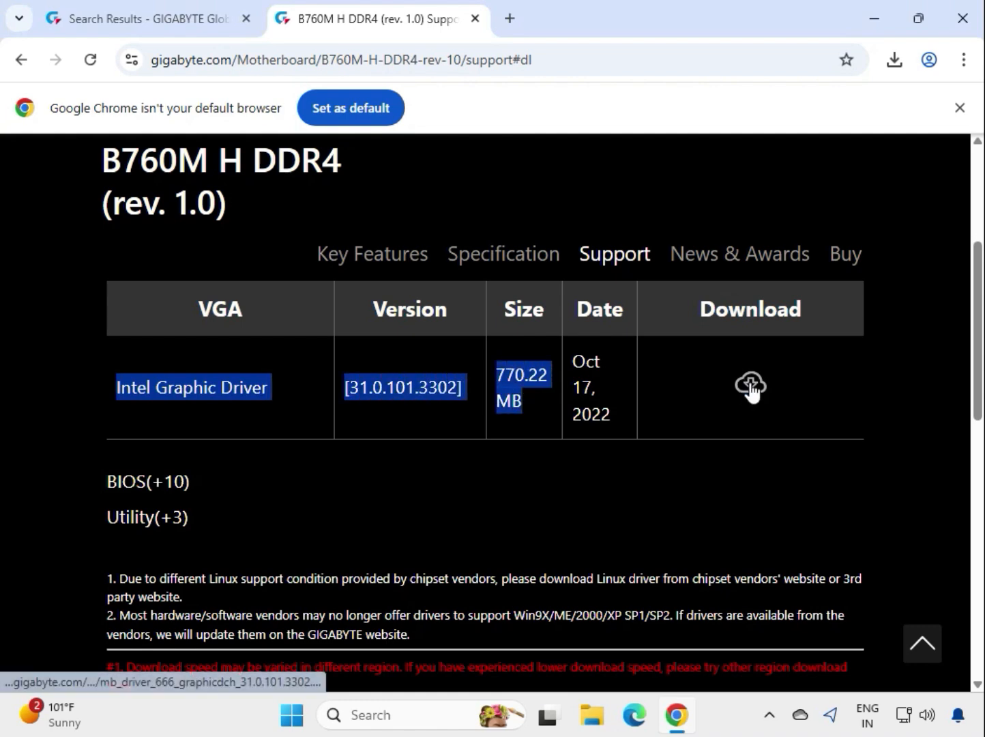
Open the previously downloaded mb_driver_666_graphicdch archive from the recent download history and select the graphics driver installer inside it
left_click(893, 65)
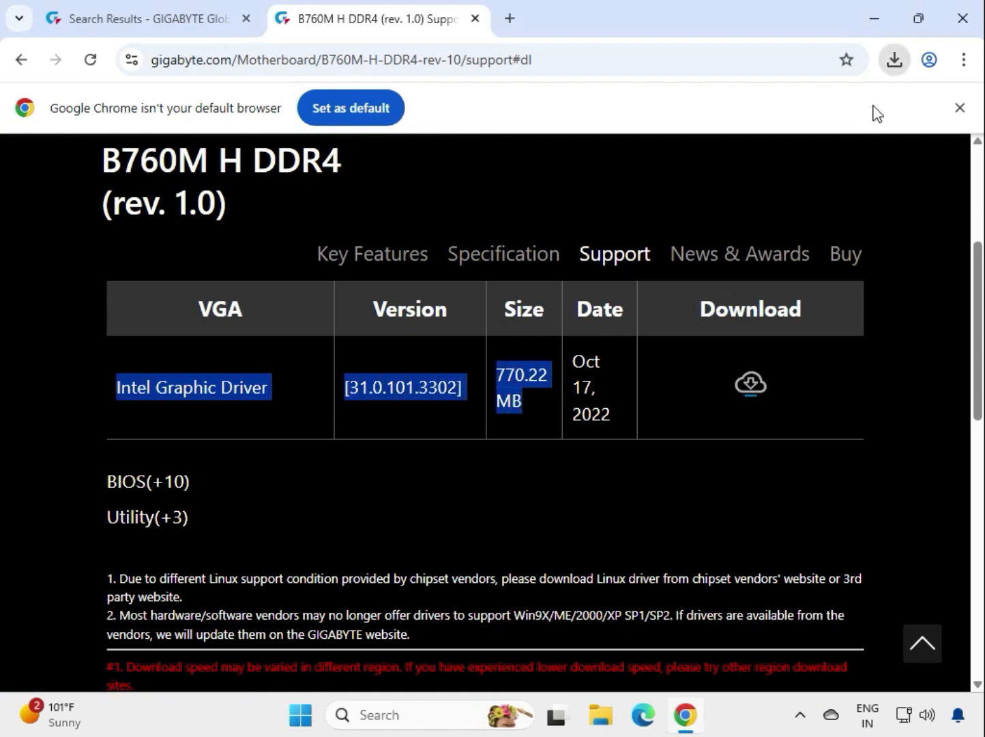
left_click(831, 293)
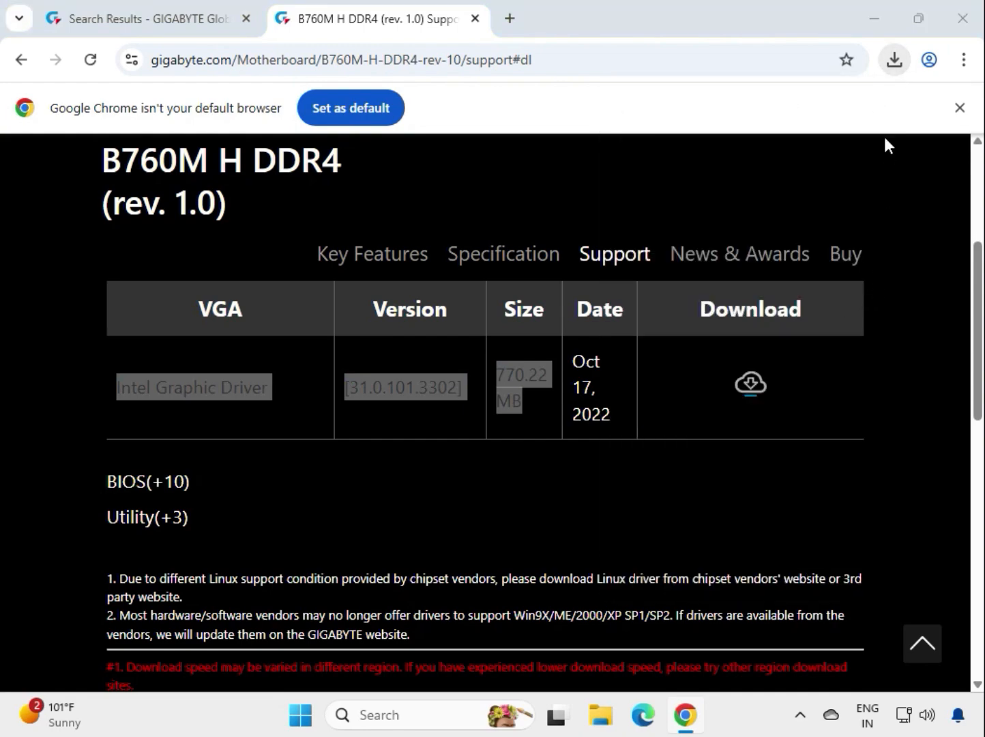
left_click(898, 67)
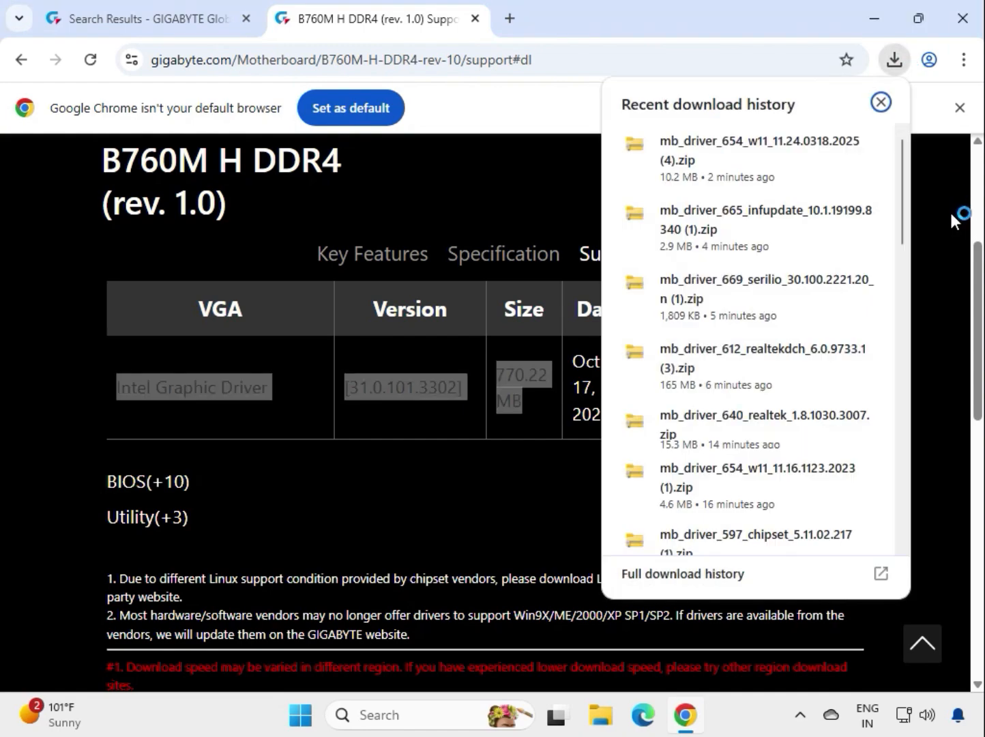
scroll(797, 453, "down", 3)
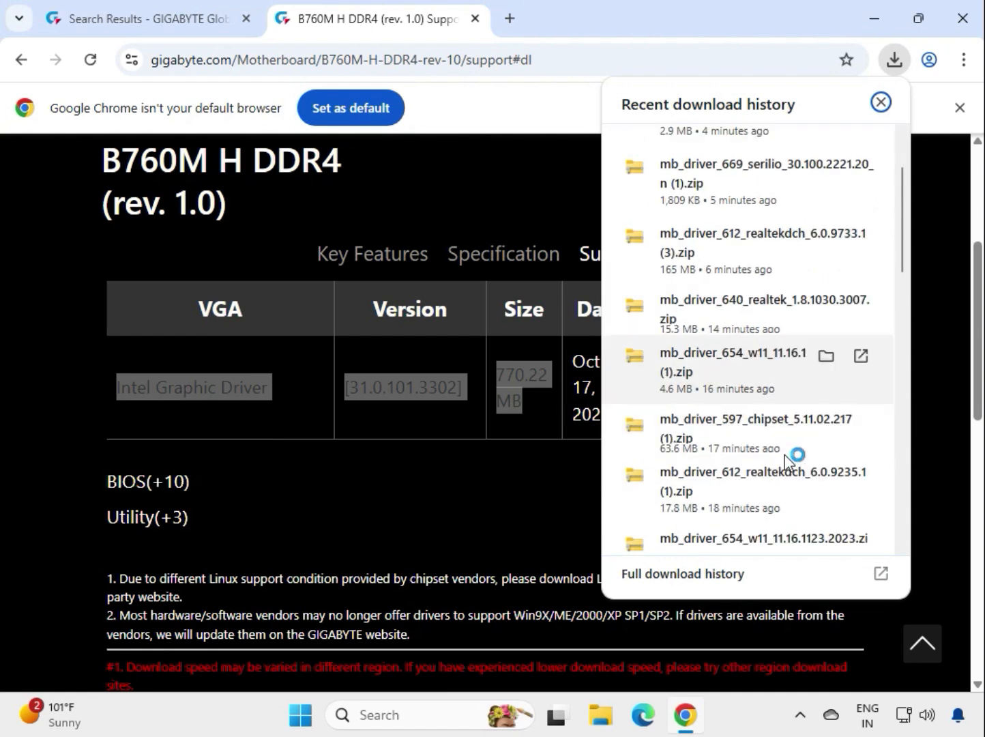
scroll(791, 462, "down", 2)
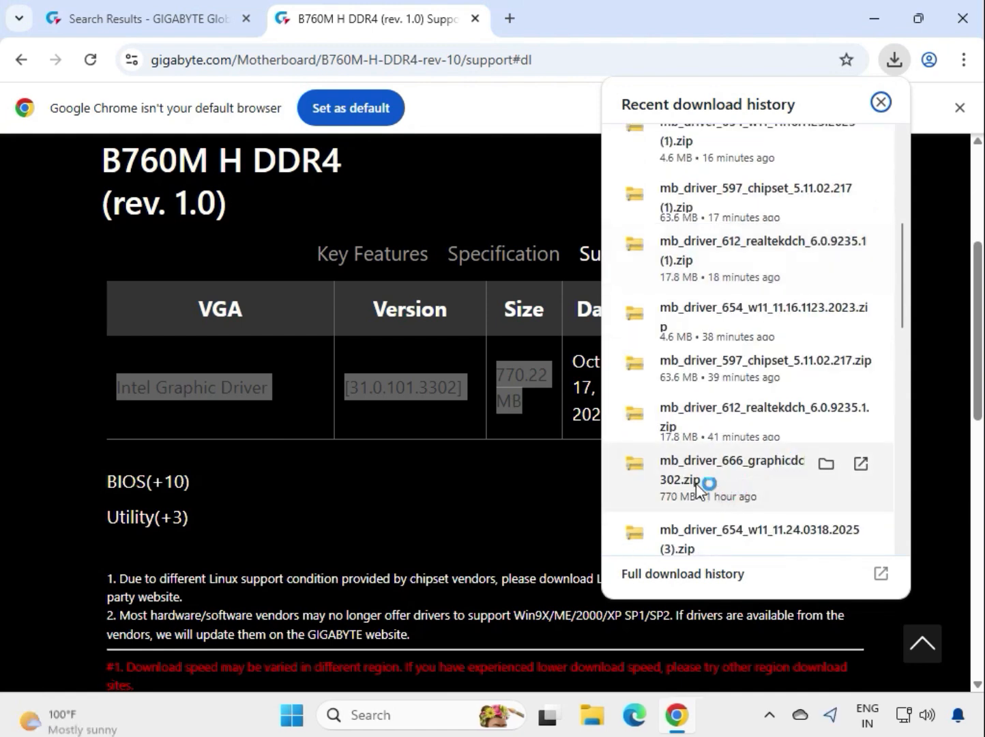
left_click_drag(701, 488, 684, 479)
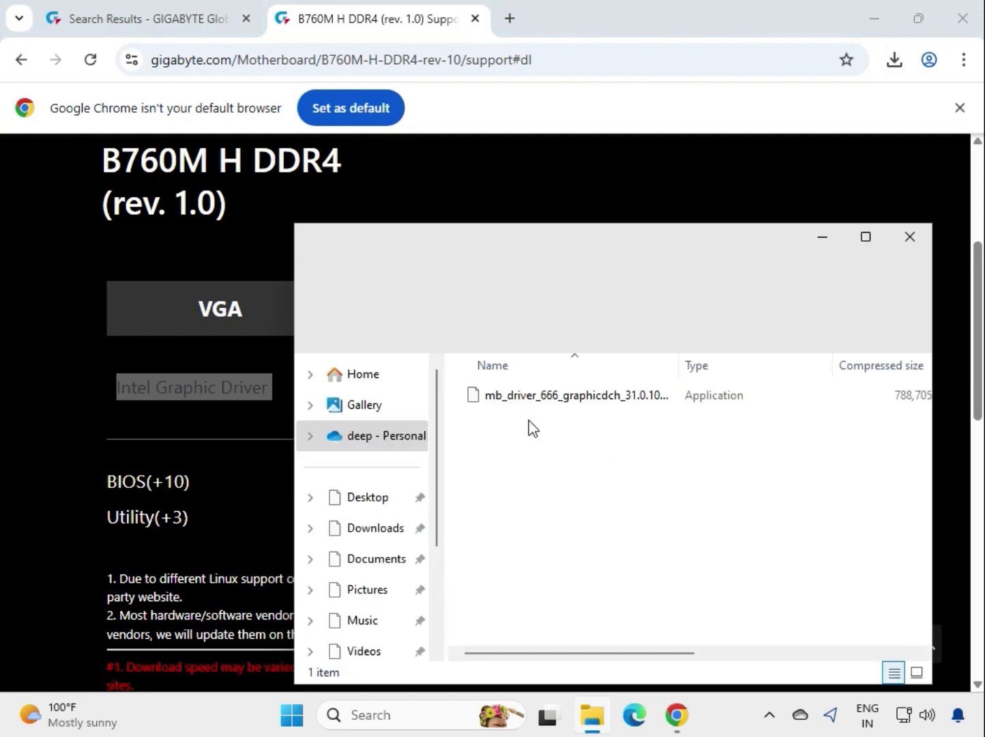
left_click(588, 409)
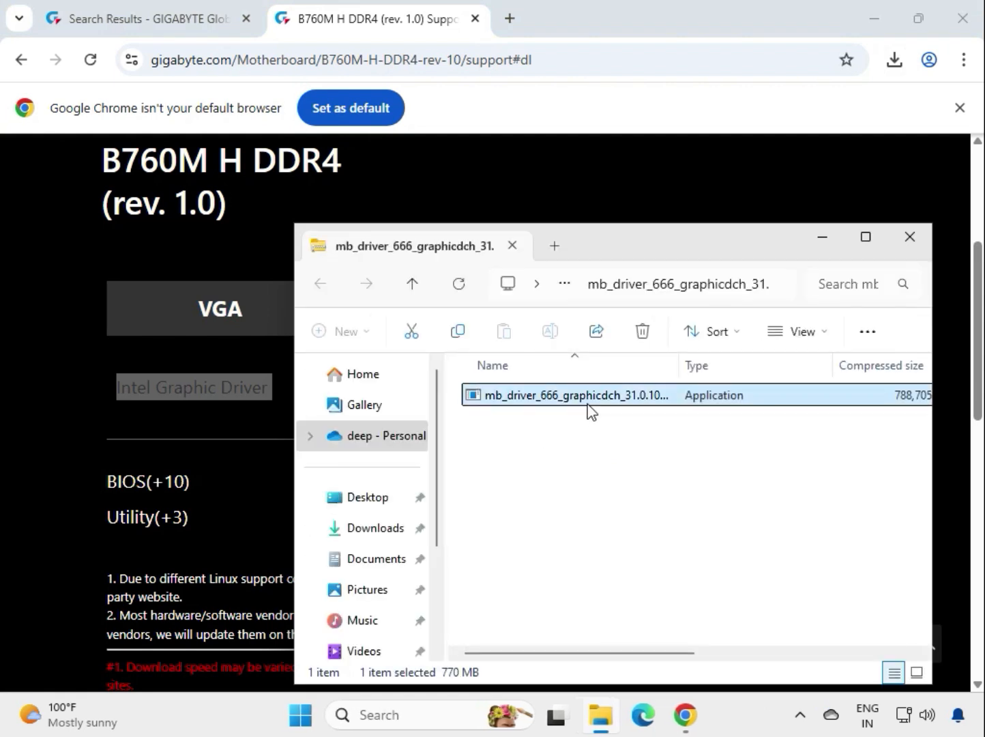